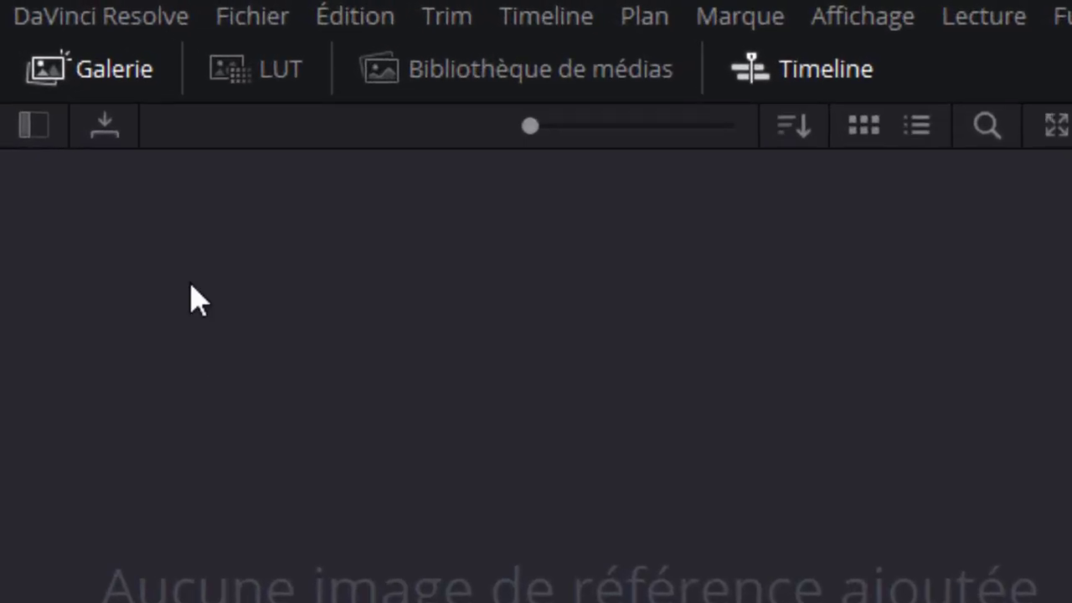
Open DaVinci Resolve Preferences and select the Mémoire et GPU section.
left_click(144, 15)
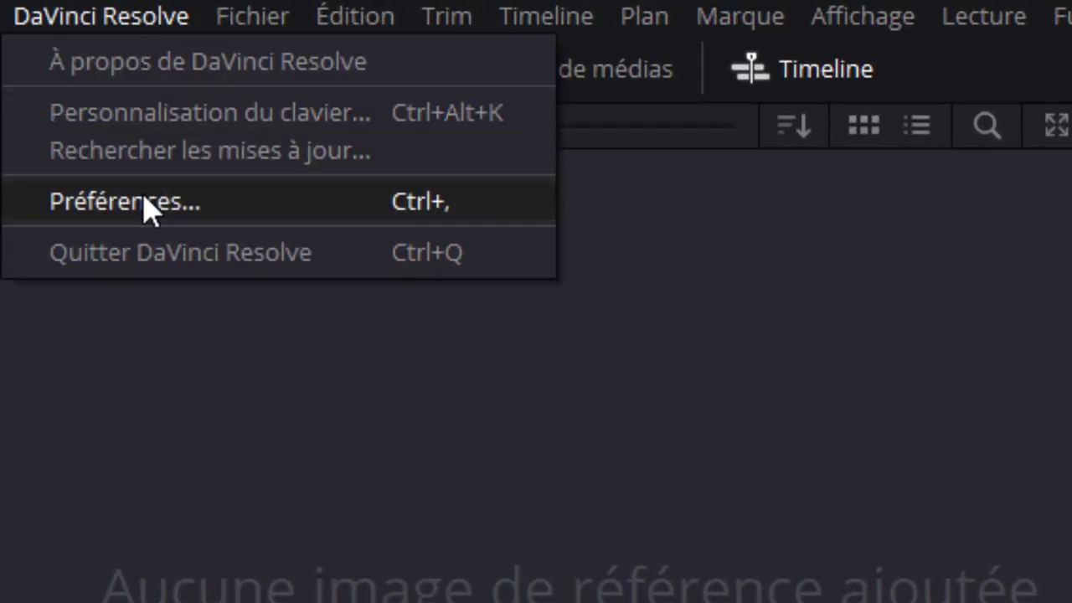
left_click(147, 208)
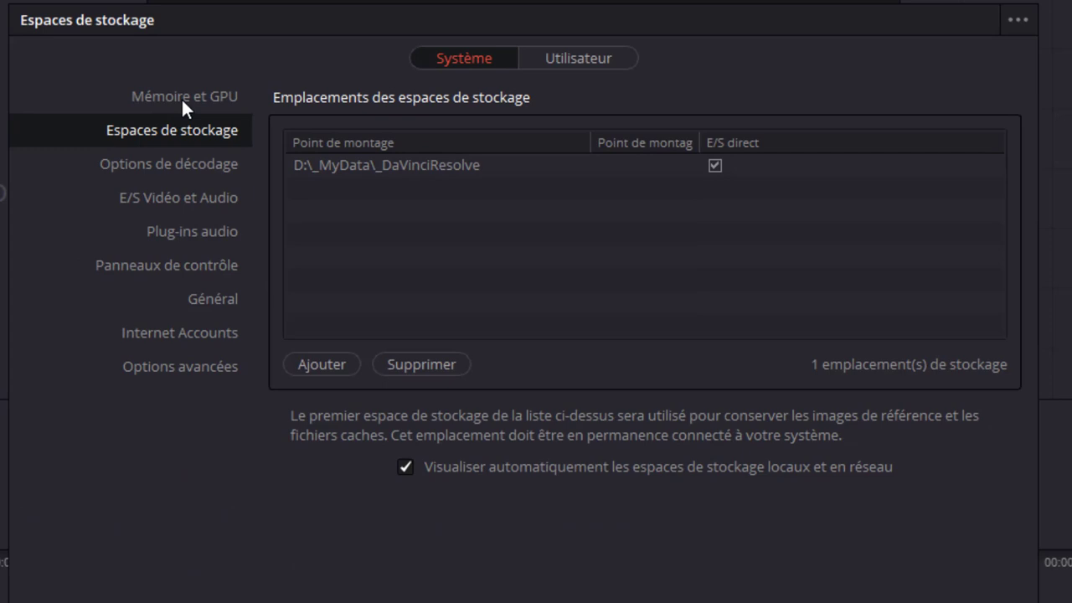
left_click(183, 99)
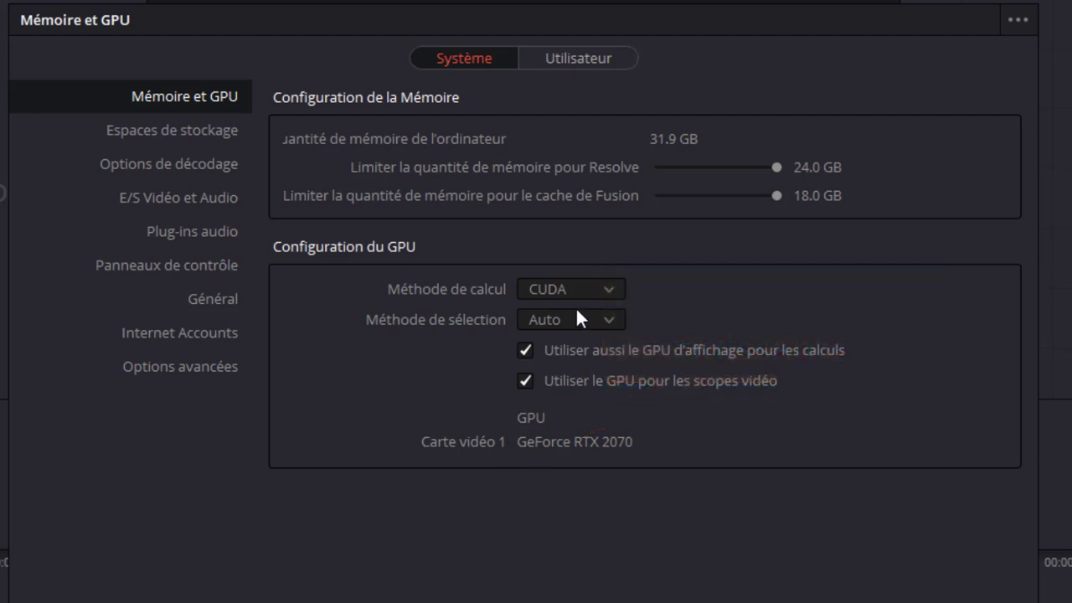
Set GPU selection to Manual and untick the GeForce RTX 2070 card.
left_click(576, 313)
left_click(566, 367)
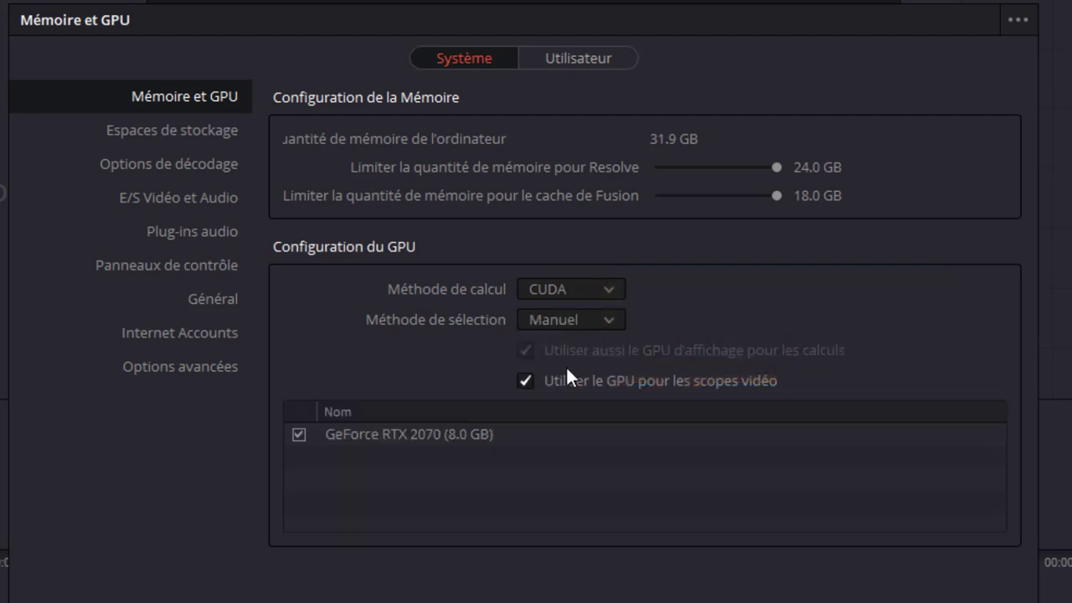
left_click(299, 434)
Set GPU processing mode back to CUDA, stop using the display GPU for compute, and save.
left_click(587, 290)
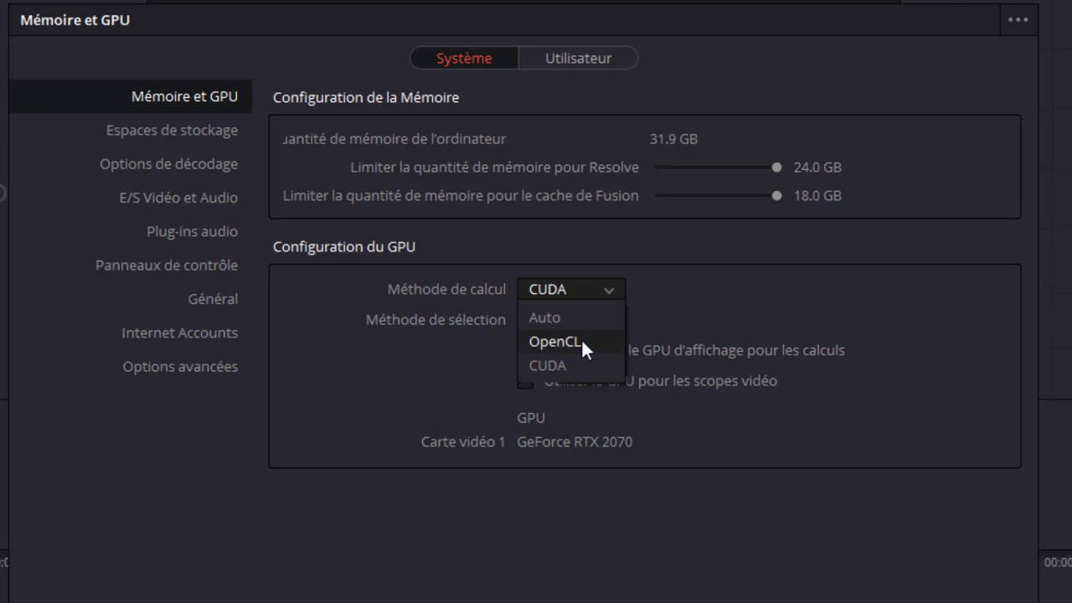
left_click(581, 341)
left_click(575, 293)
left_click(567, 366)
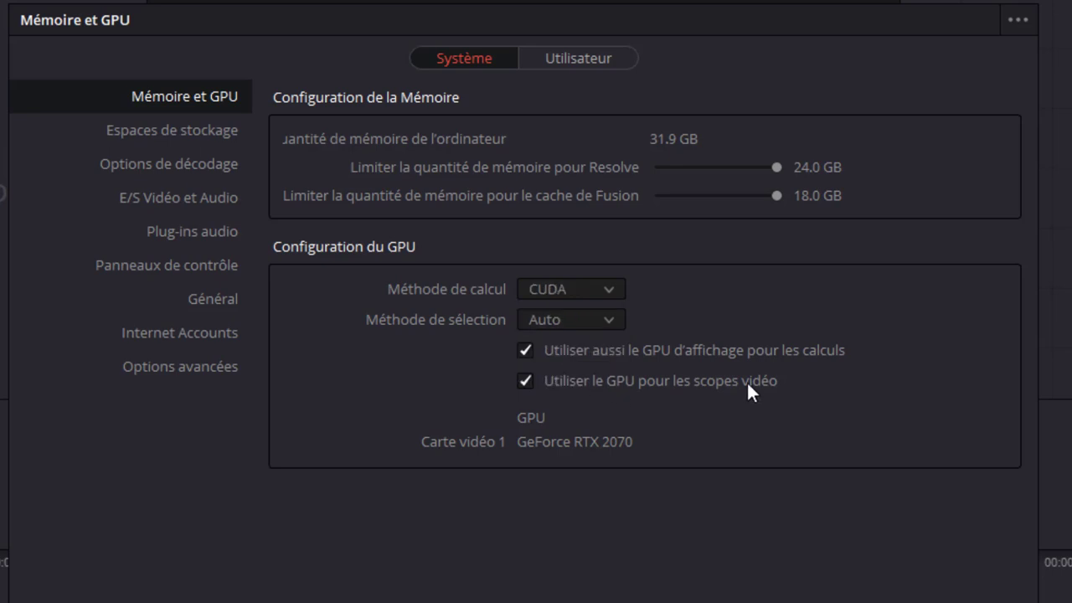
left_click(525, 350)
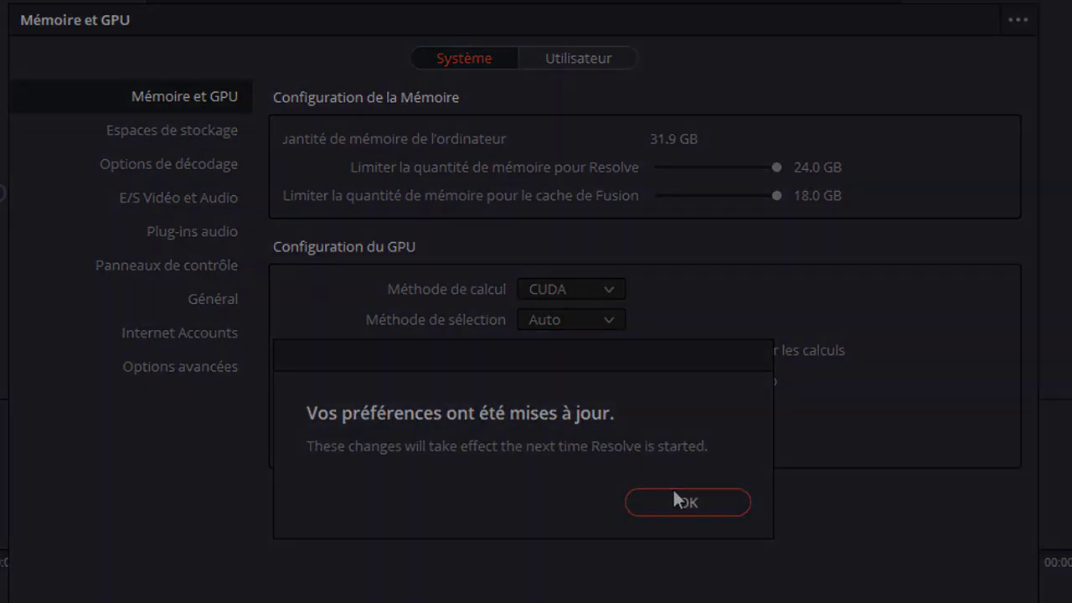
left_click(673, 488)
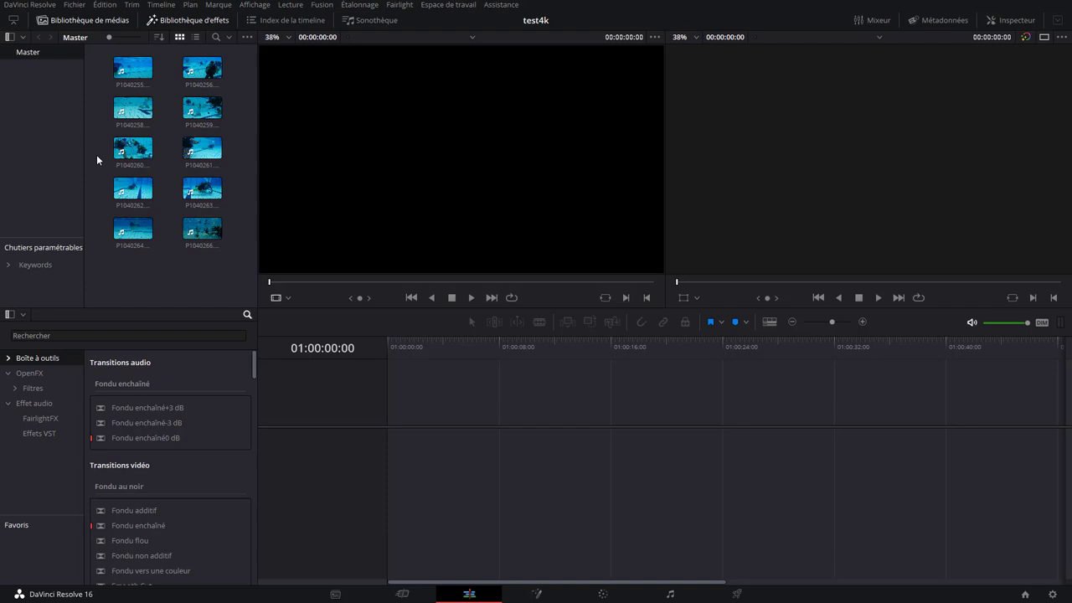
Drop the underwater clip onto a new Timeline 1 and apply the Aquarelle OpenFX effect.
mouse_move(147, 159)
left_mouse_down()
mouse_move(423, 453)
mouse_move(394, 459)
left_mouse_up()
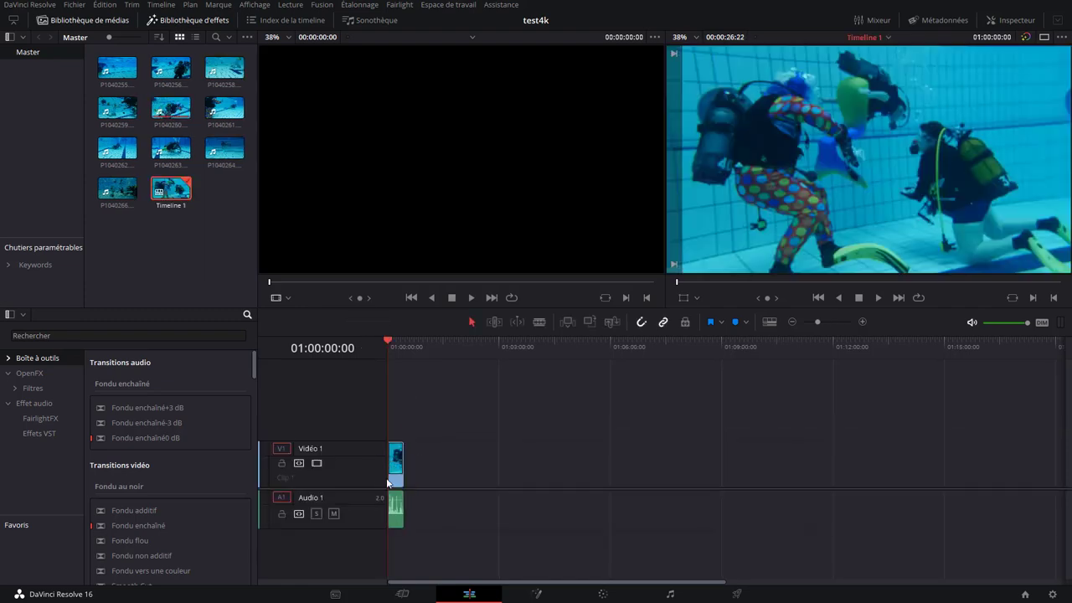
left_click(30, 374)
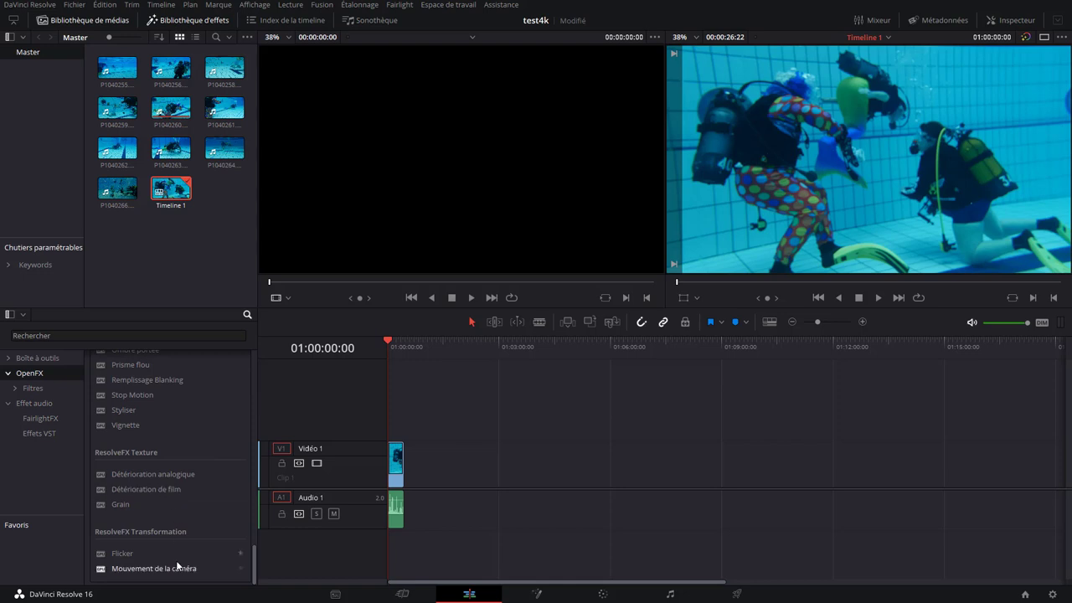
scroll(160, 482, "up", 5)
left_click_drag(127, 446, 397, 460)
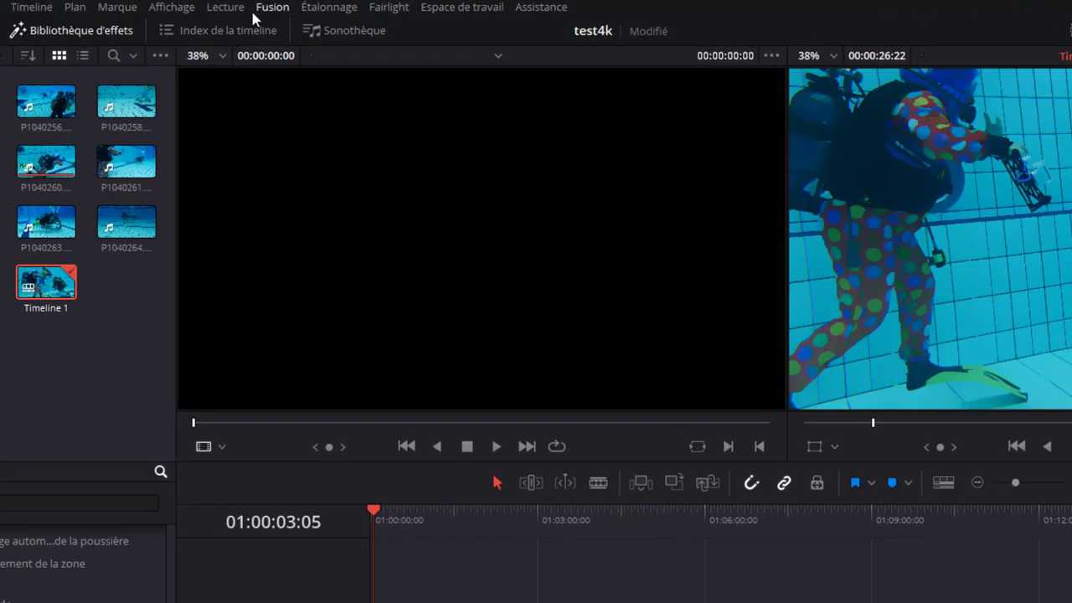
Set playback proxy mode to Half Resolution and stop timeline playback.
left_click(231, 8)
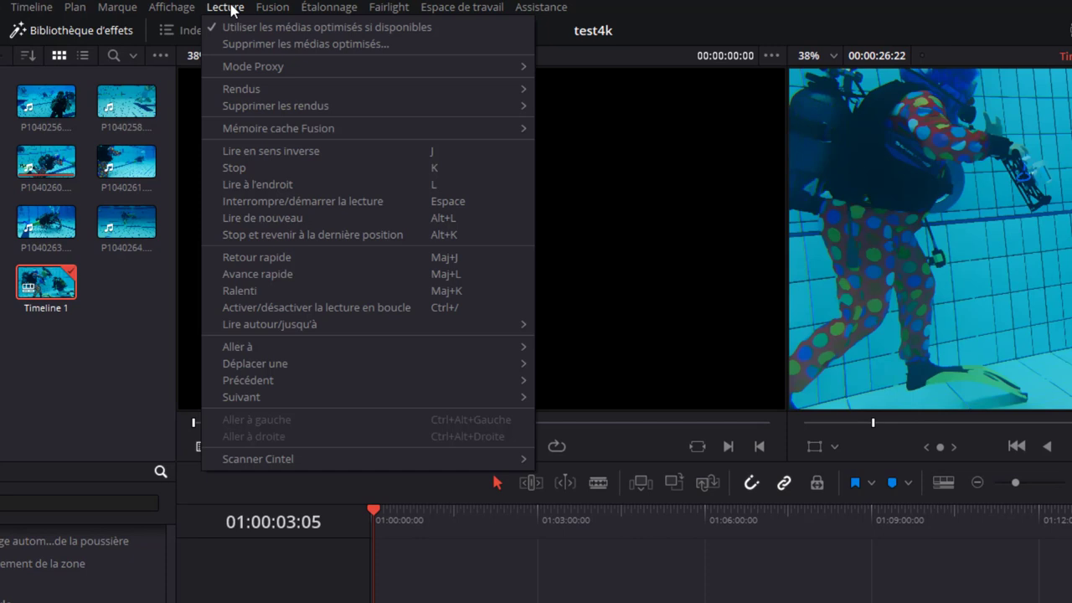
mouse_move(414, 67)
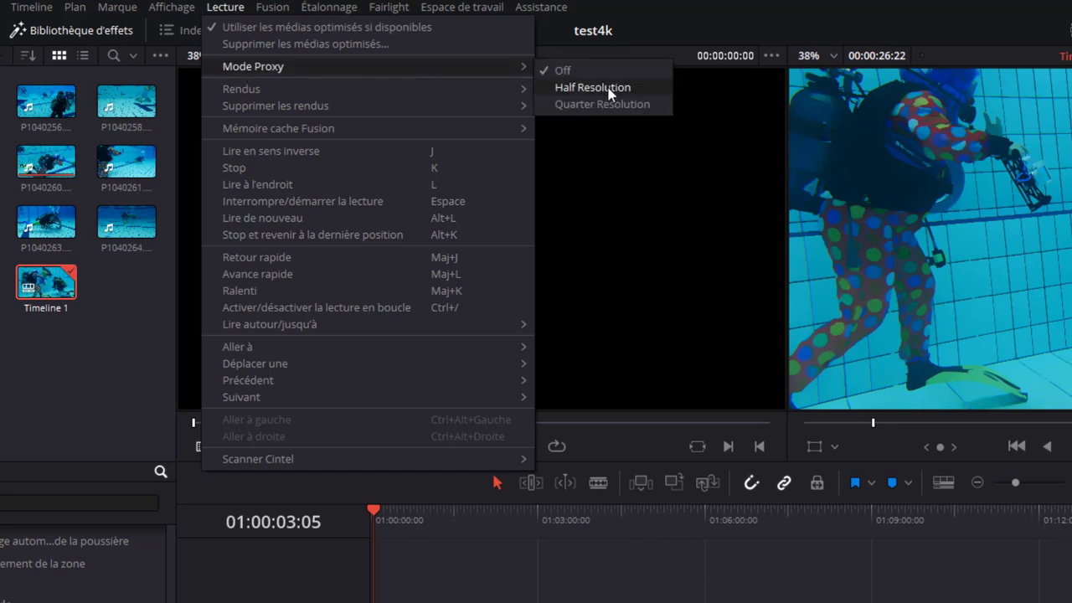
left_click(610, 88)
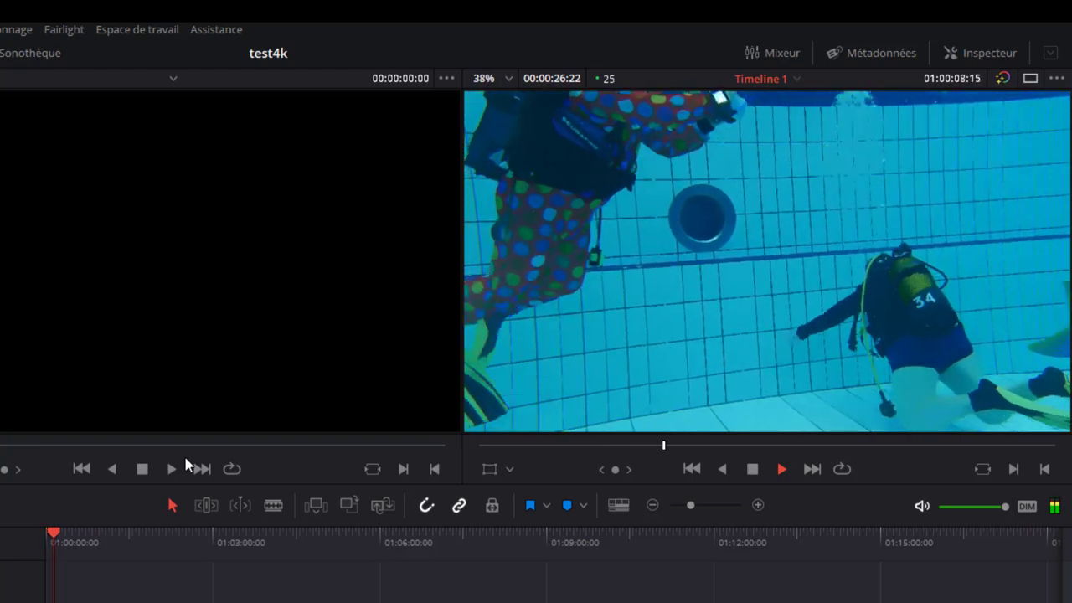
key("space")
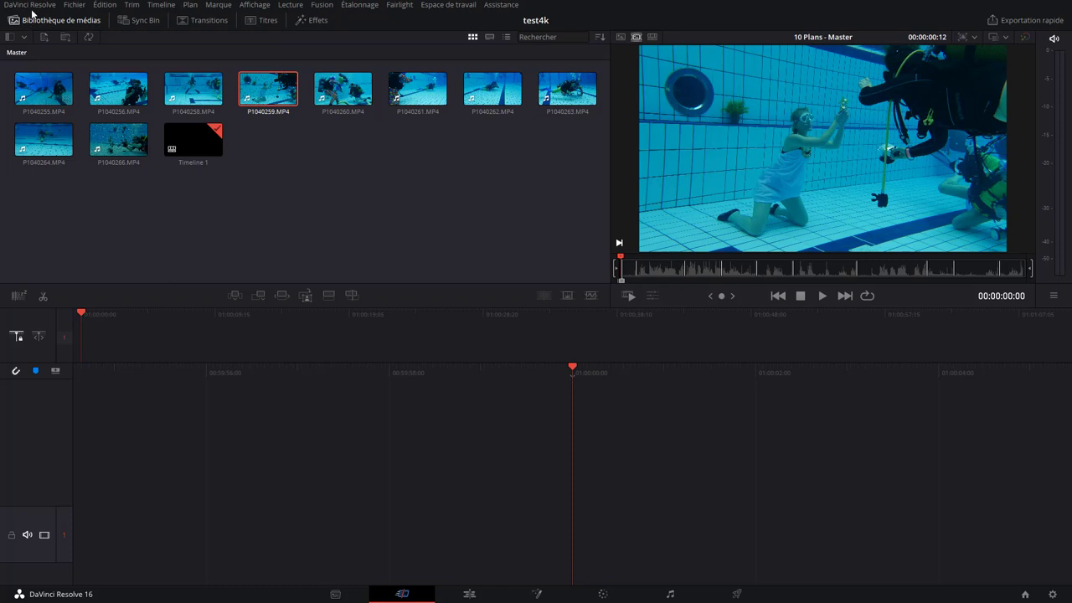
left_click(30, 5)
left_click(40, 59)
left_click(376, 144)
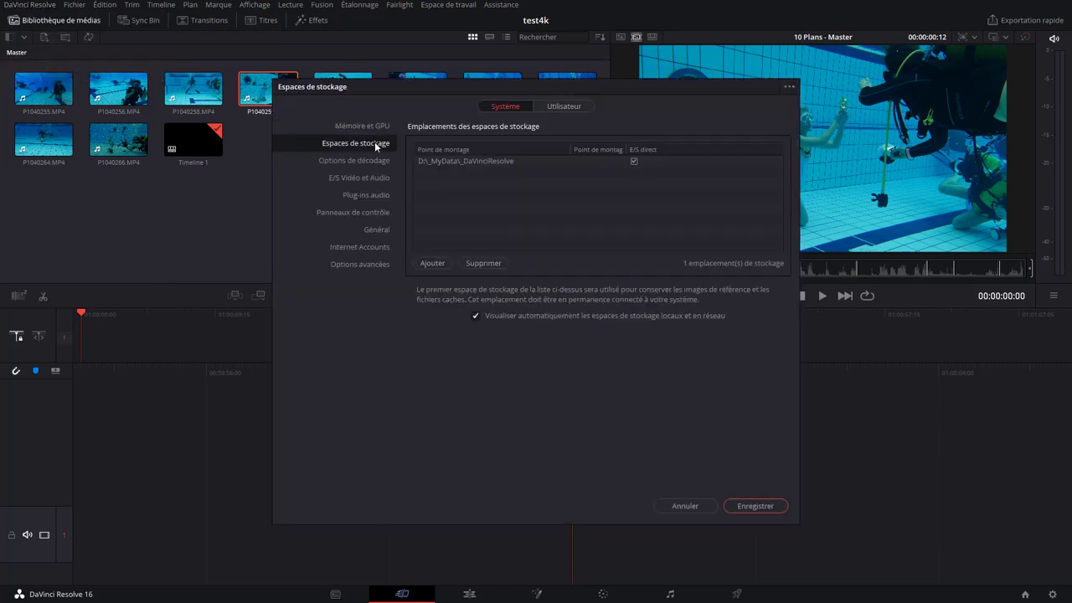
left_click(441, 263)
left_click(683, 361)
left_click(635, 338)
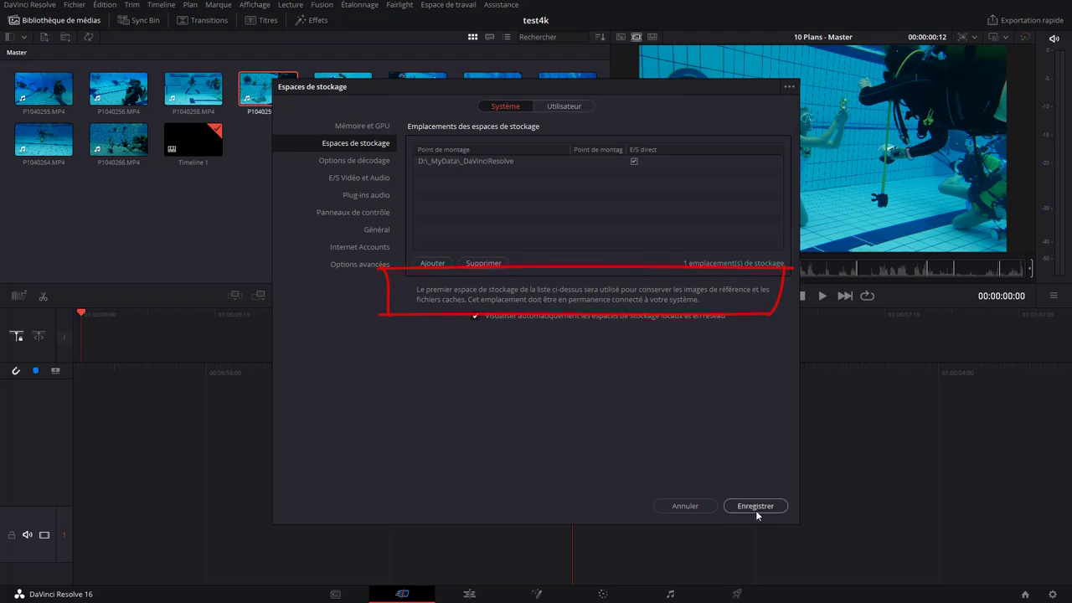
left_click(685, 509)
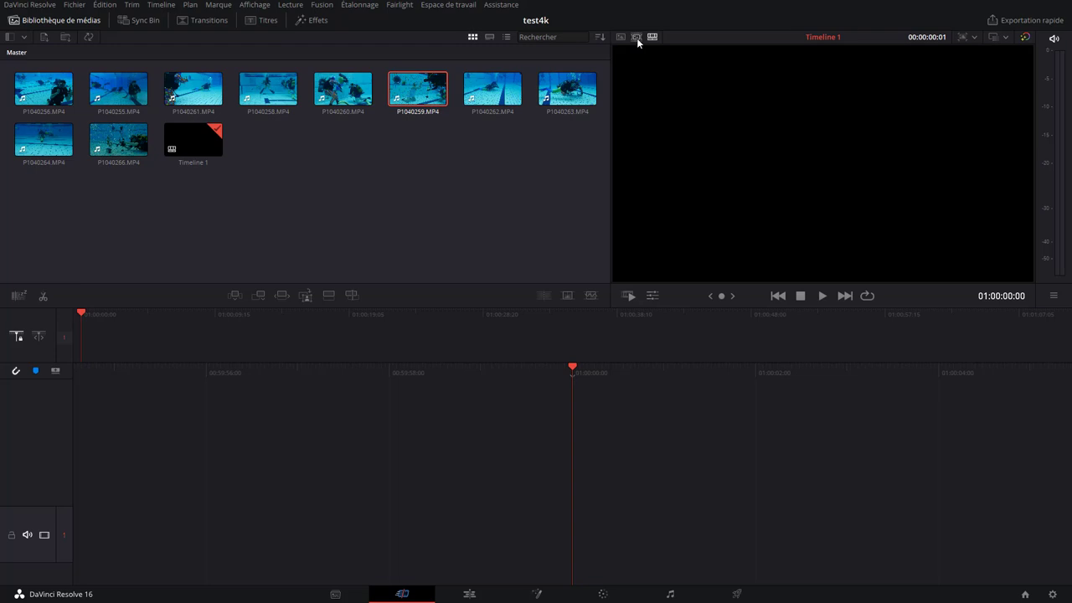
Mark two shots on the continuous source tape and append both to the timeline.
left_click(636, 38)
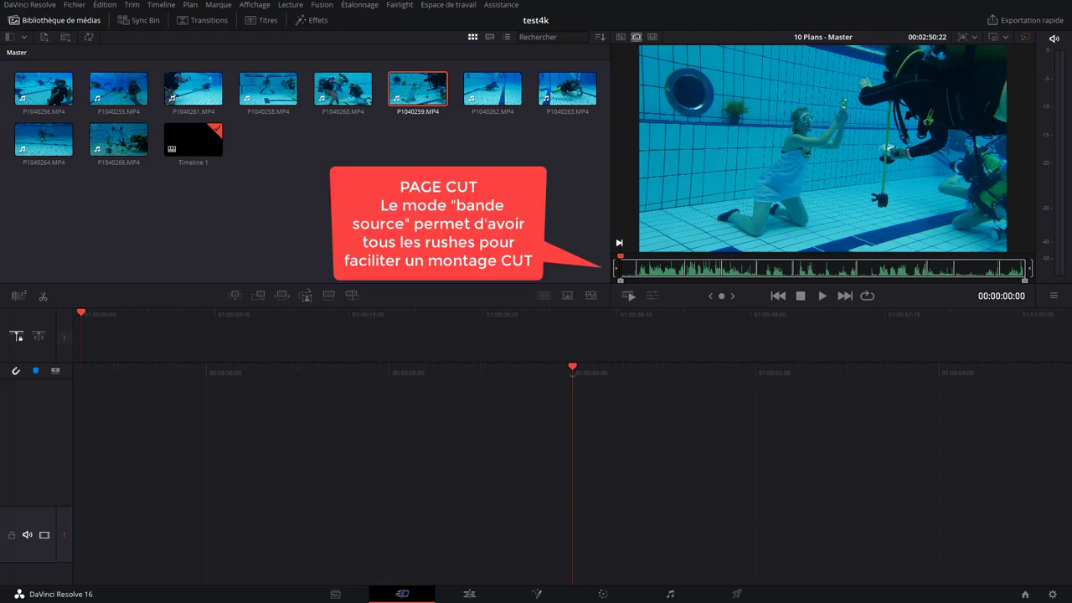
left_click_drag(621, 264, 767, 273)
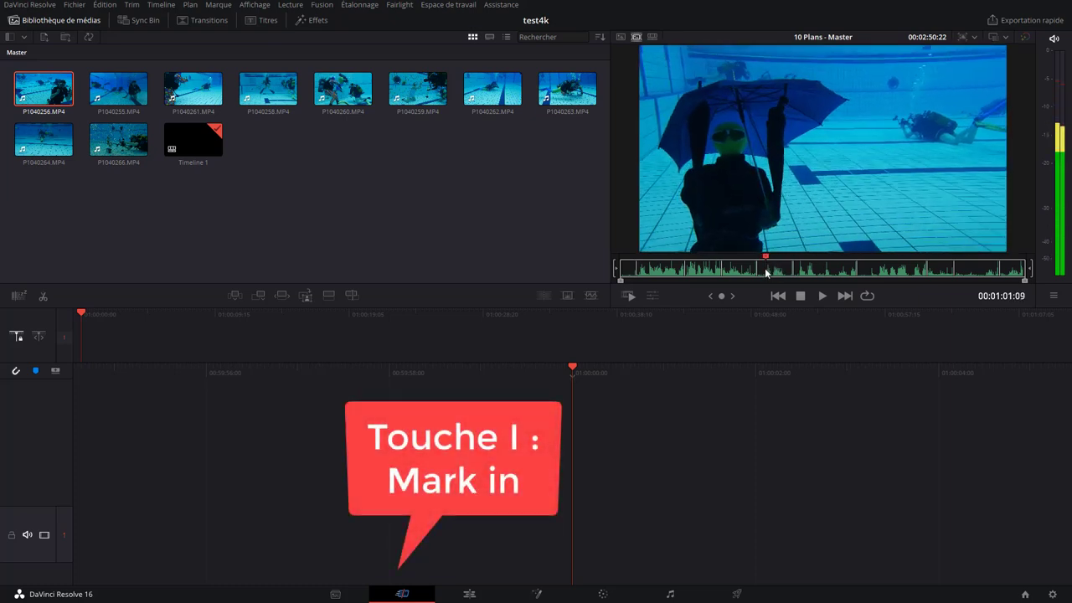
key("i")
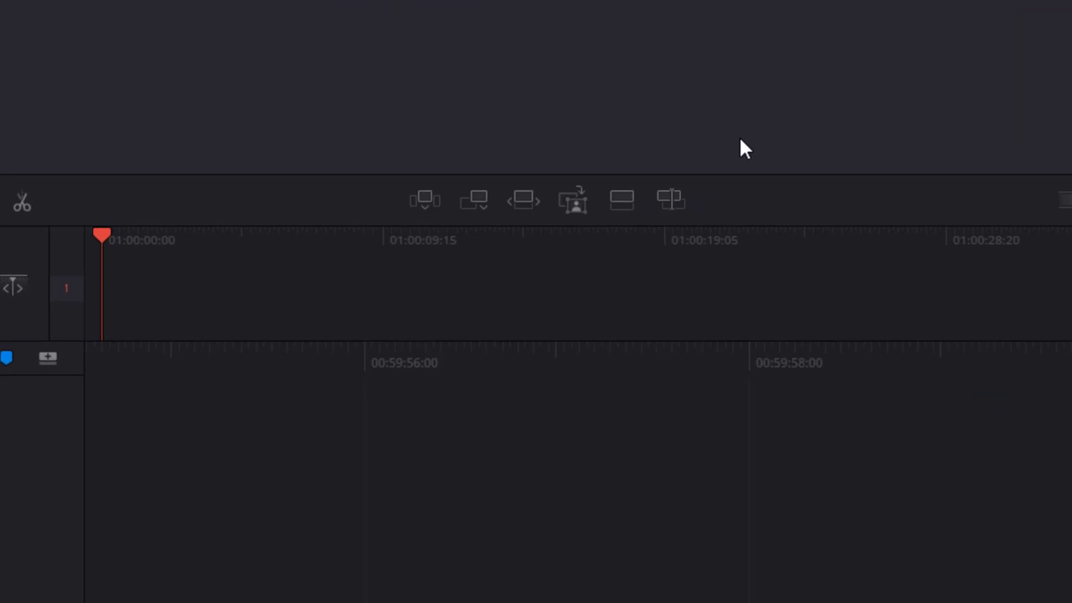
left_click(498, 194)
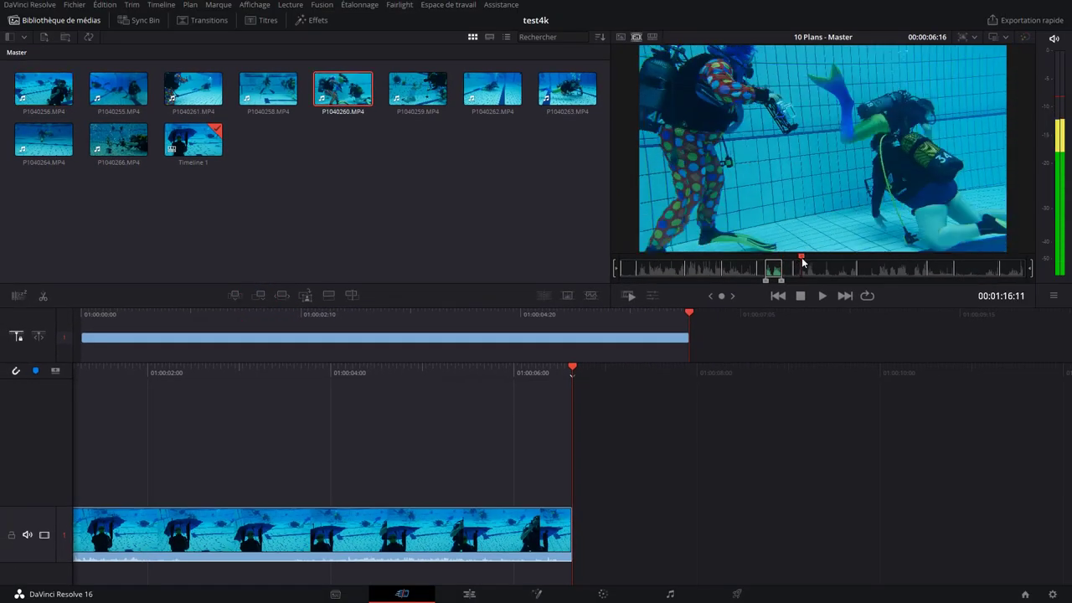
left_click_drag(804, 265, 847, 263)
key("i")
key("o")
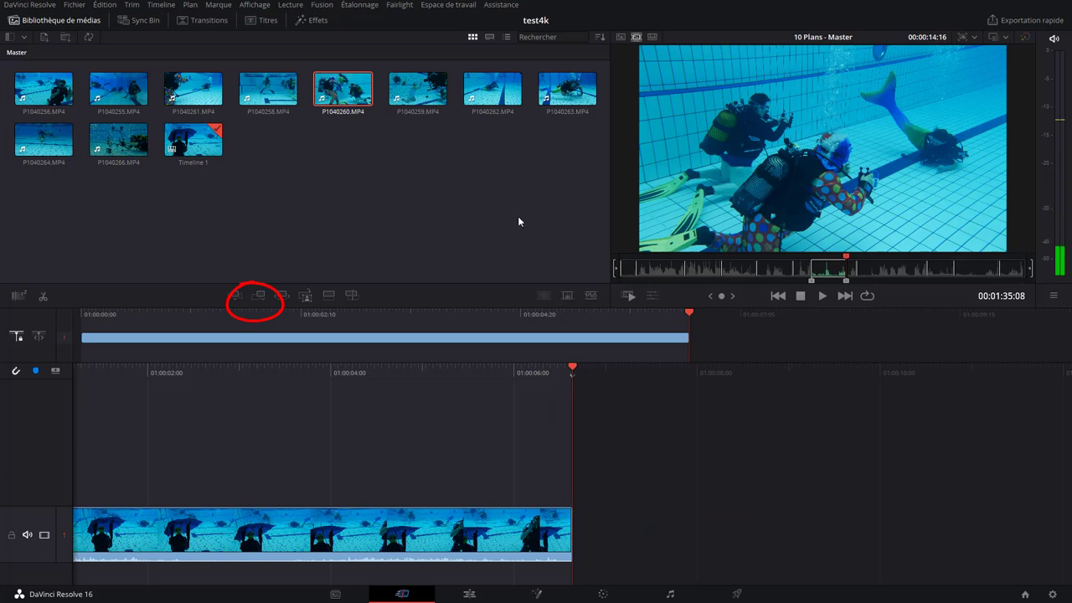
left_click(262, 294)
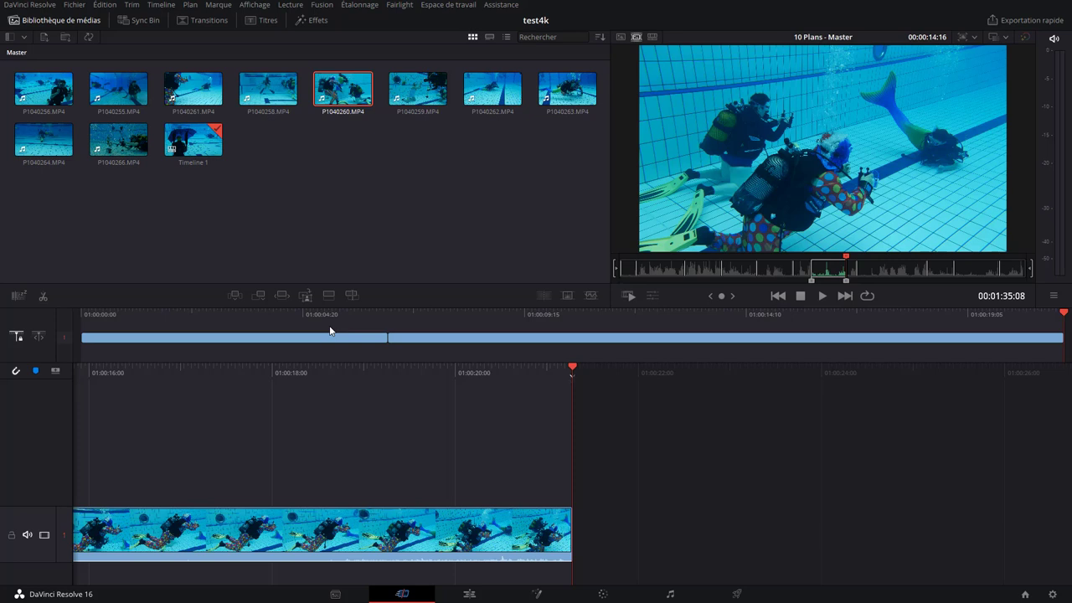
Place a Smooth Cut transition on the join between the two clips.
left_click(204, 20)
left_click_drag(59, 149, 385, 336)
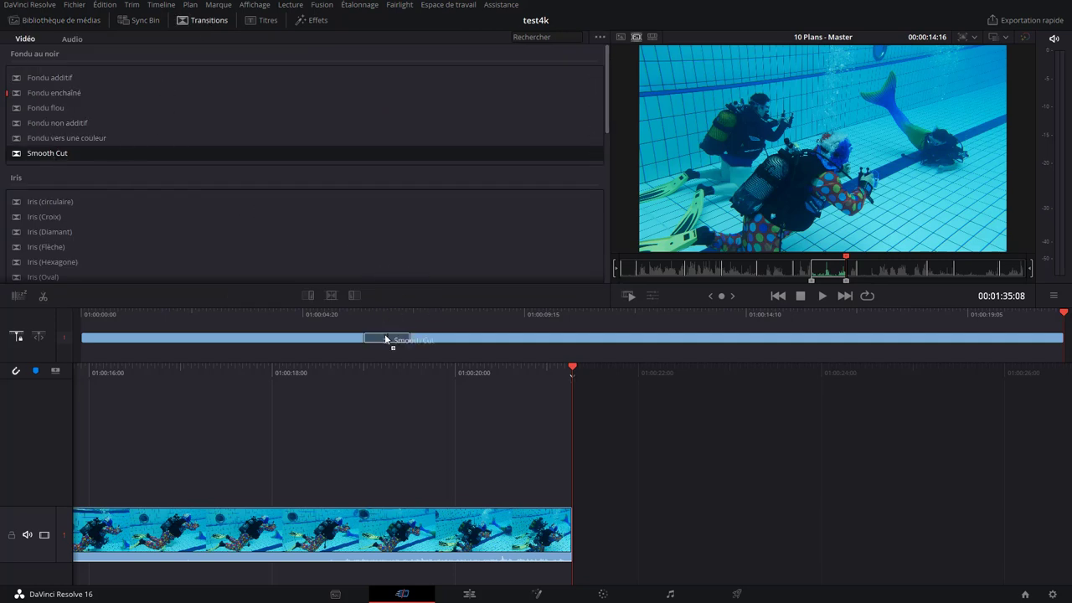
left_click_drag(384, 333, 386, 336)
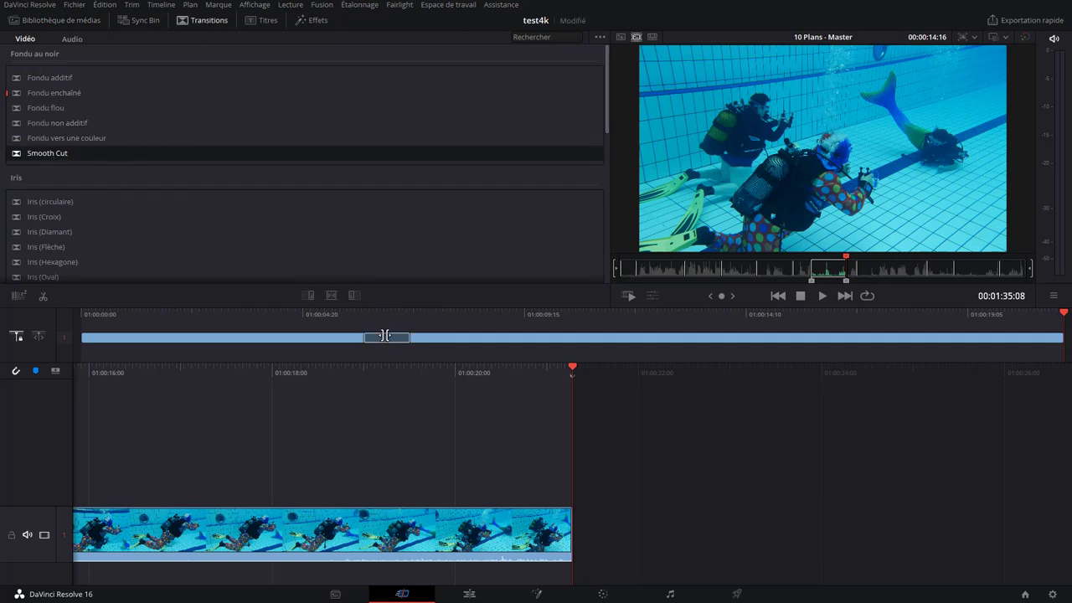
Switch to the Edit page and play the timeline from just before the transition.
left_click(473, 596)
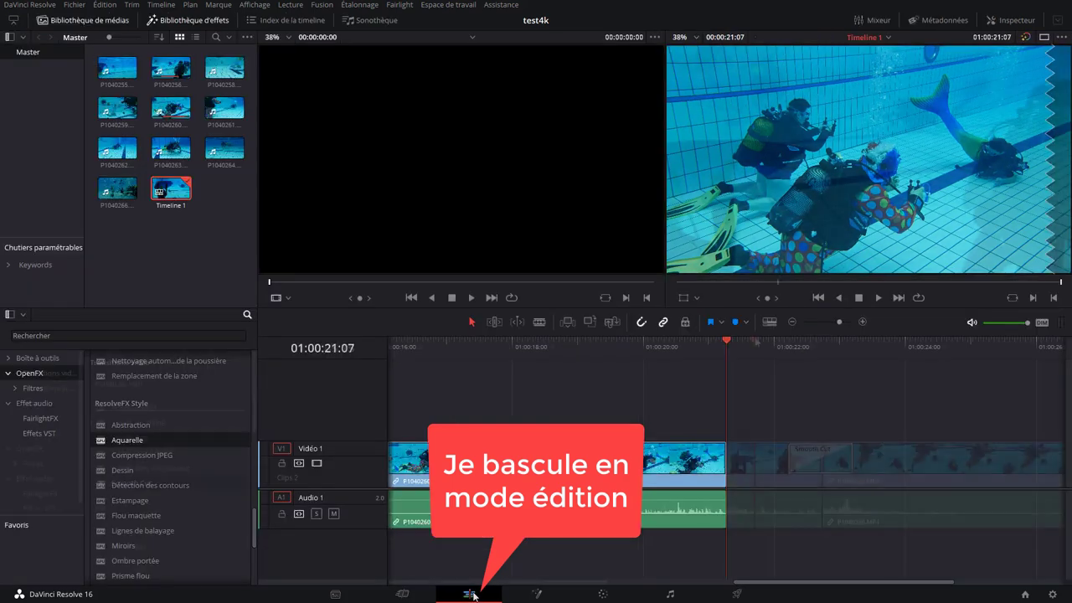
left_click(756, 342)
key("space")
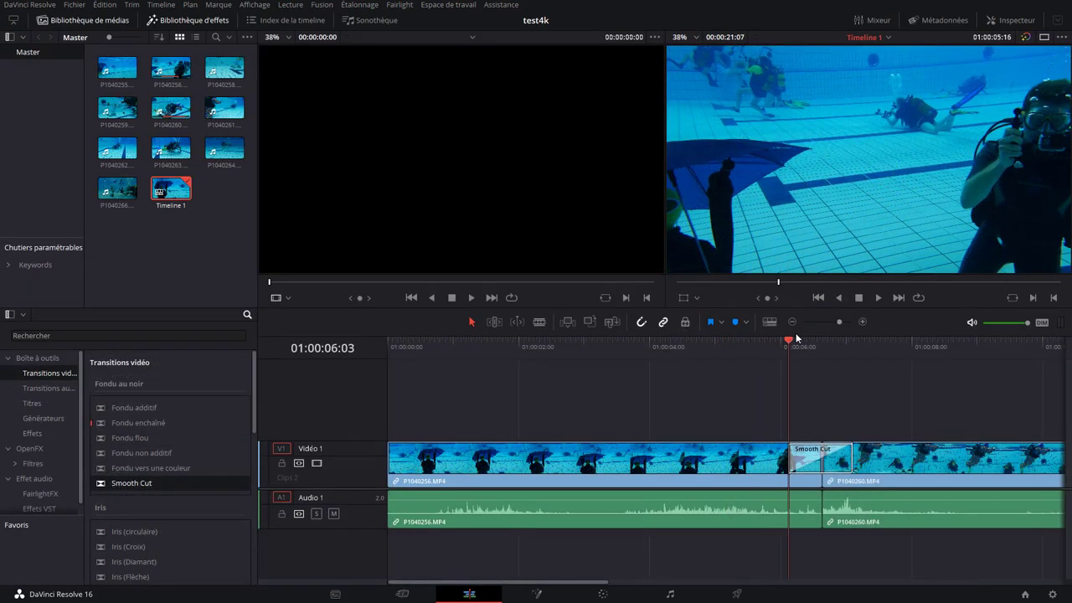
left_click(762, 348)
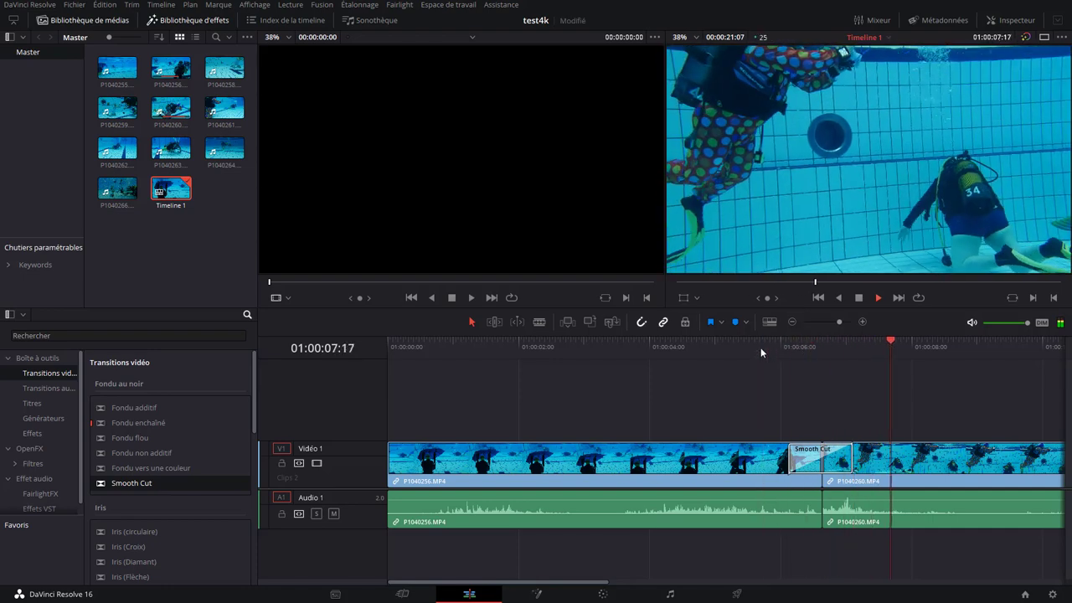
key("space")
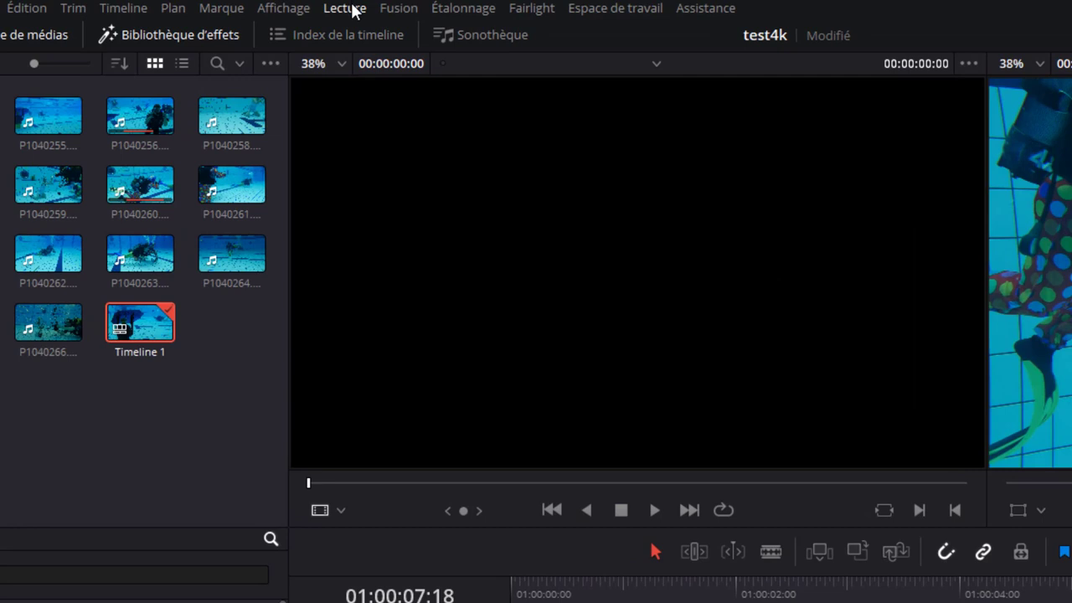
Set render caching to Automatique in the Lecture menu.
left_click(336, 8)
mouse_move(365, 100)
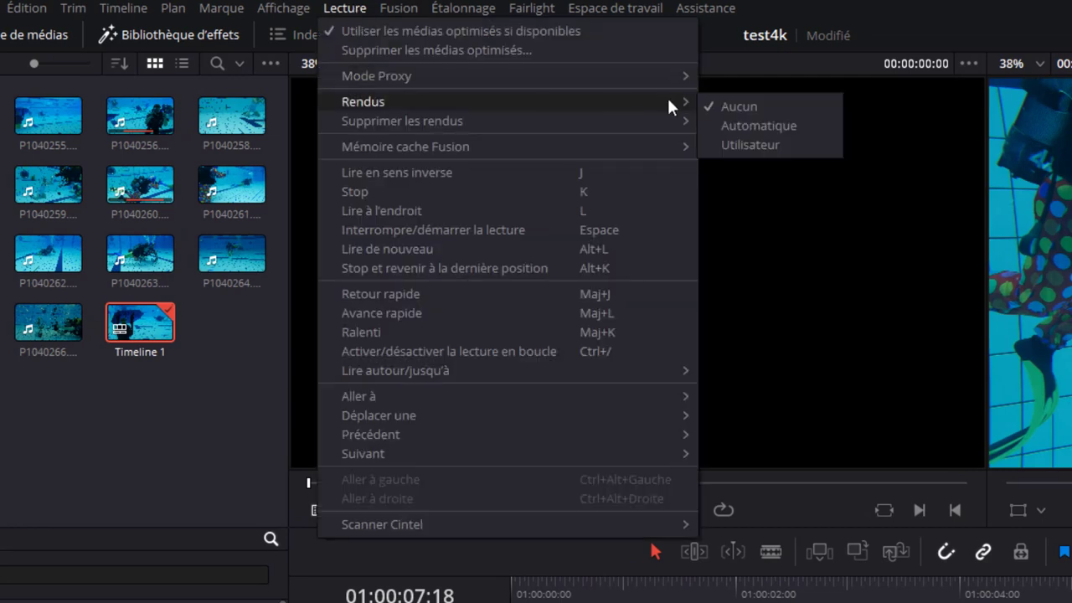
left_click(759, 125)
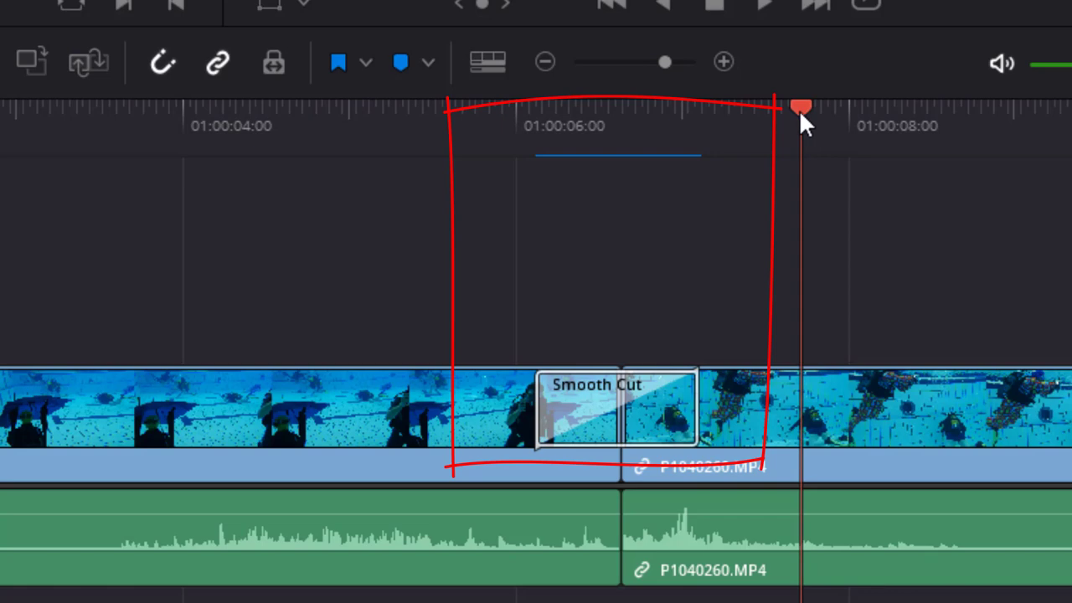
Replay the Smooth Cut transition several times from just before the join.
left_click_drag(800, 107, 541, 147)
key("space")
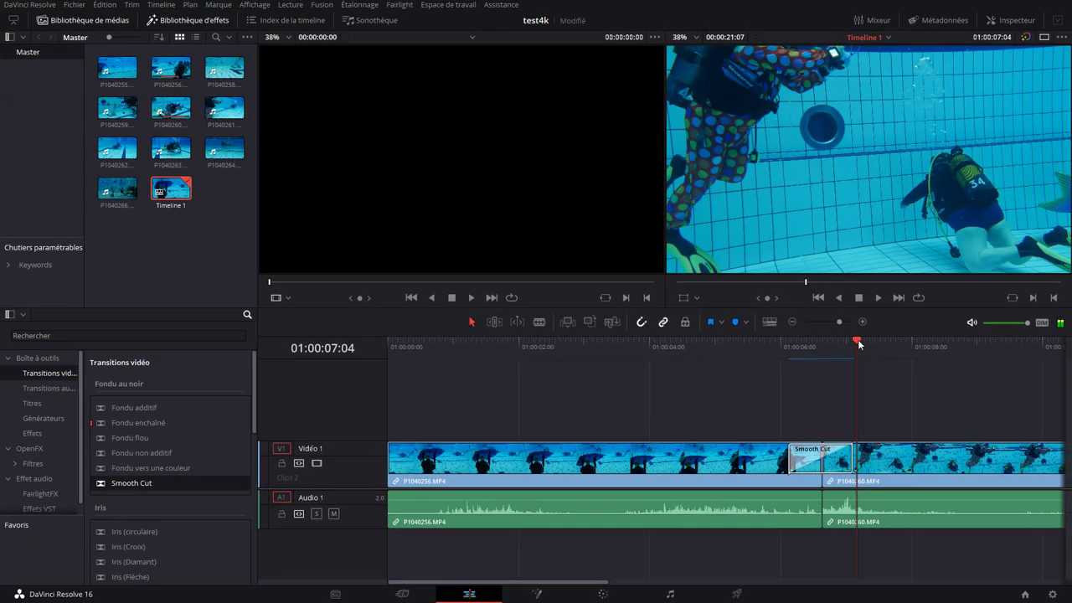
left_click_drag(858, 344, 768, 348)
key("space")
left_click_drag(859, 349, 764, 349)
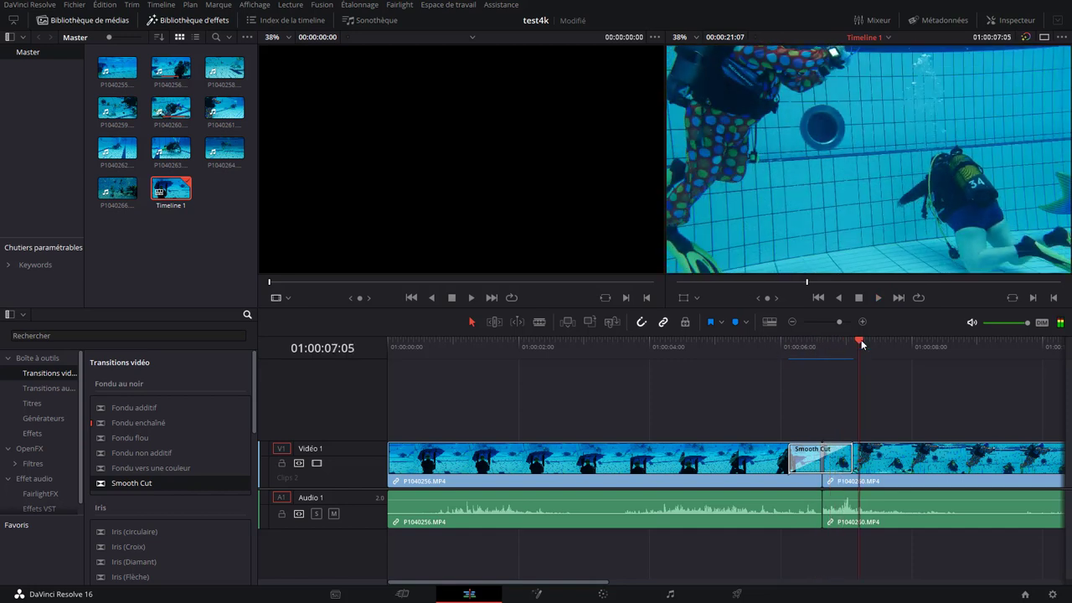
key("space")
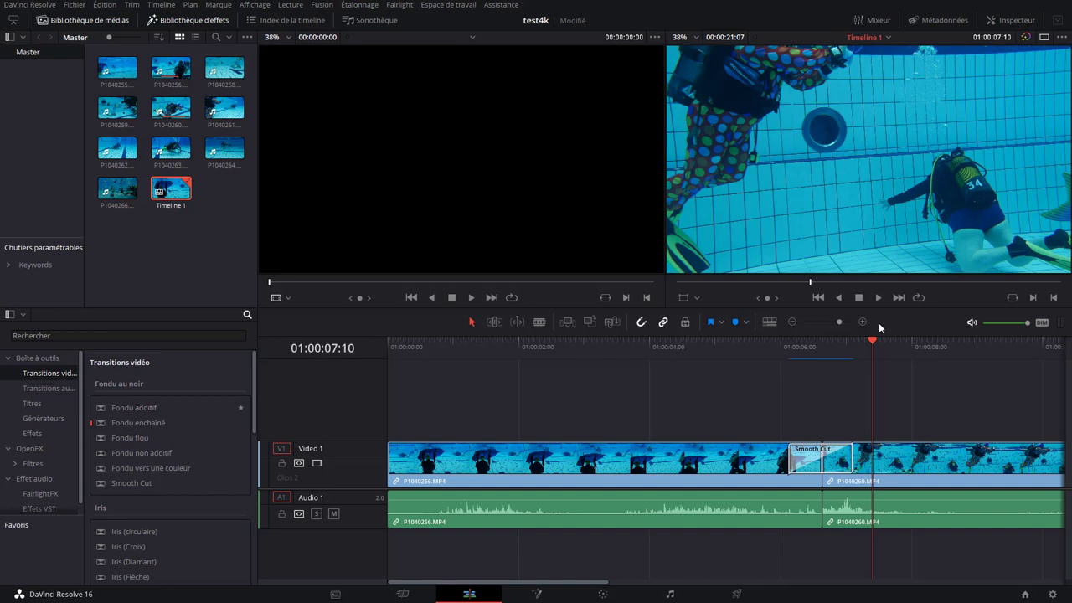
Place a Text title on V2 above the second clip and save the project.
left_click(34, 404)
mouse_move(120, 462)
left_mouse_down()
mouse_move(743, 381)
mouse_move(868, 408)
left_mouse_up()
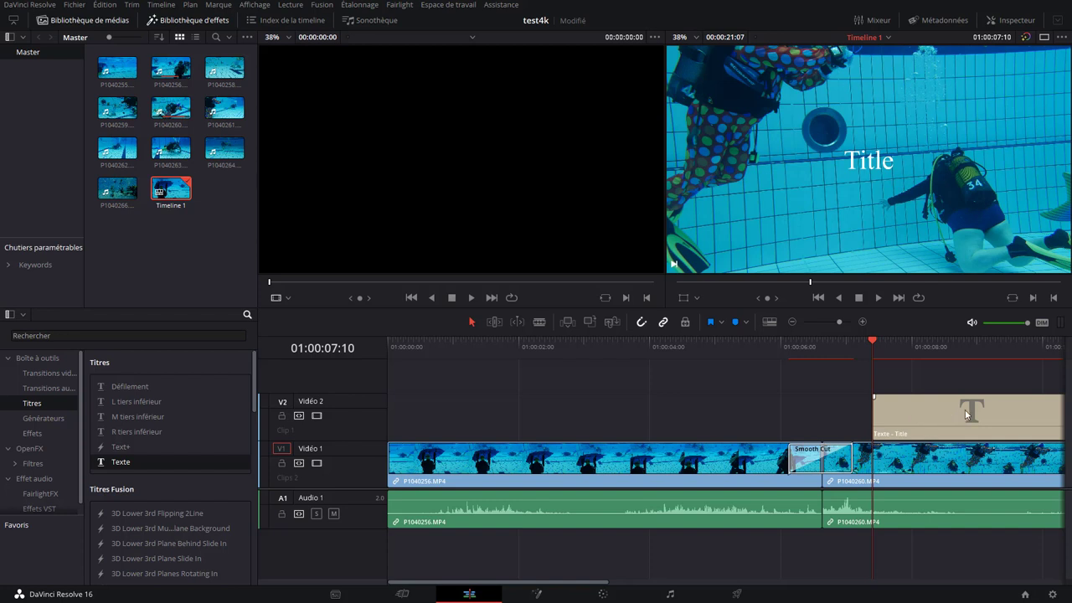
key("ctrl+s")
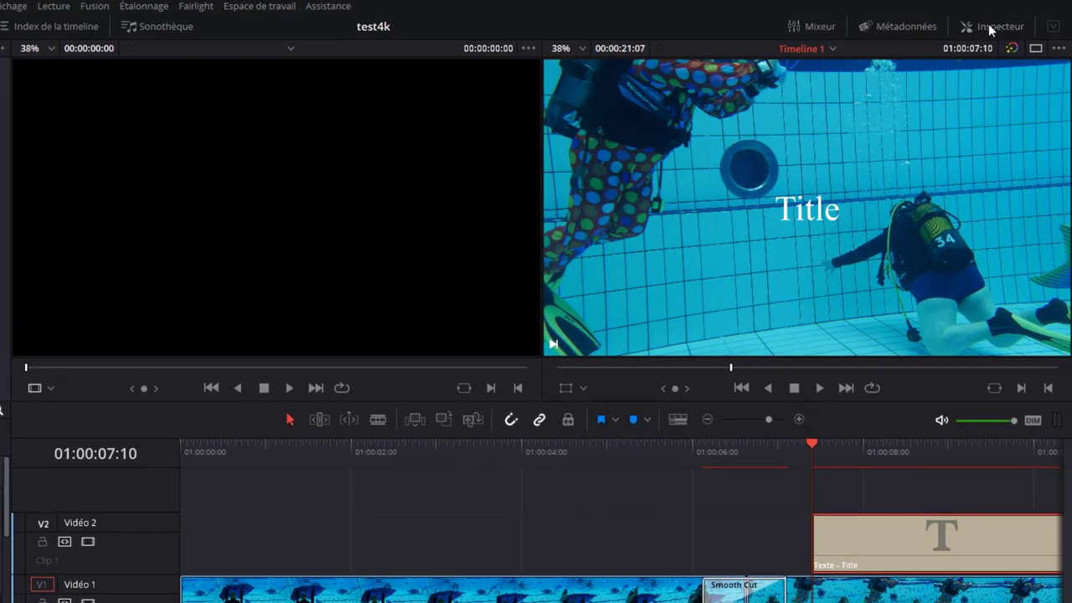
Change the title text to 'Test de titre' and set its font to Stencil.
left_click(988, 24)
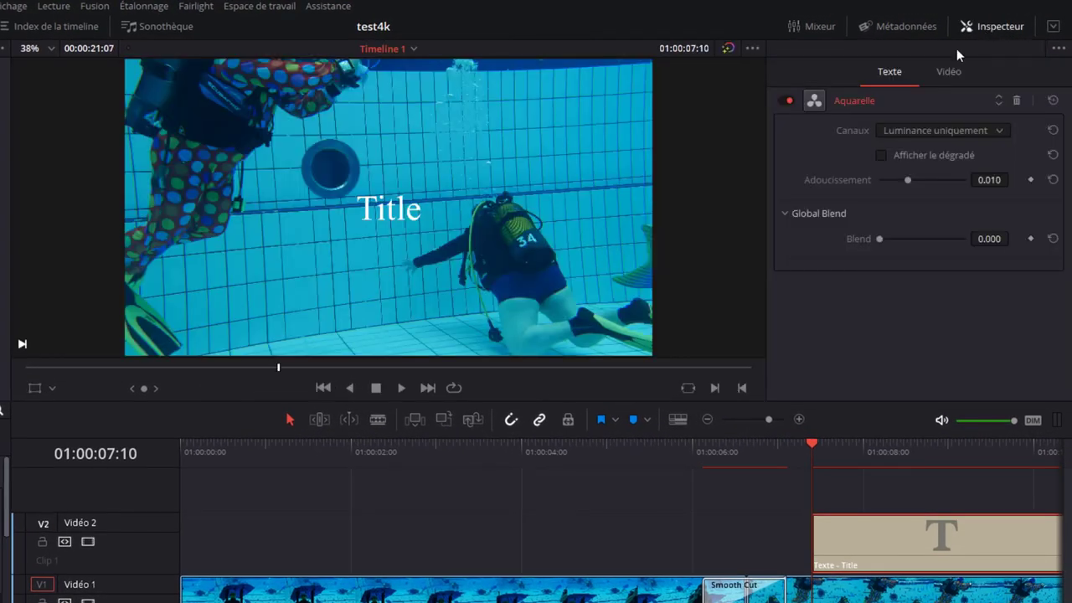
left_click(885, 546)
double_click(830, 164)
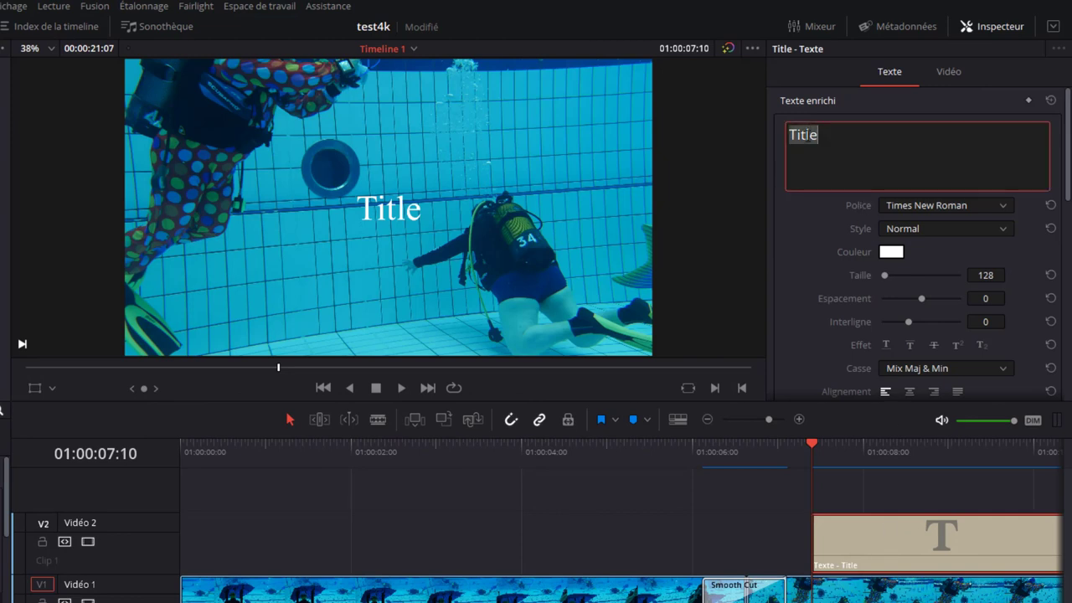
type("Test de")
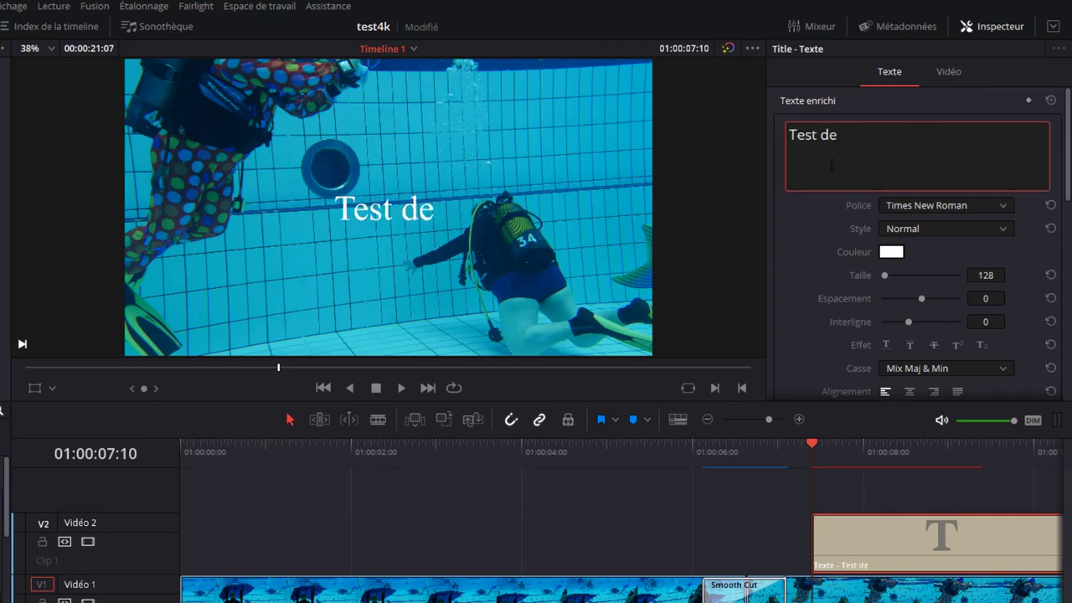
type(" titre")
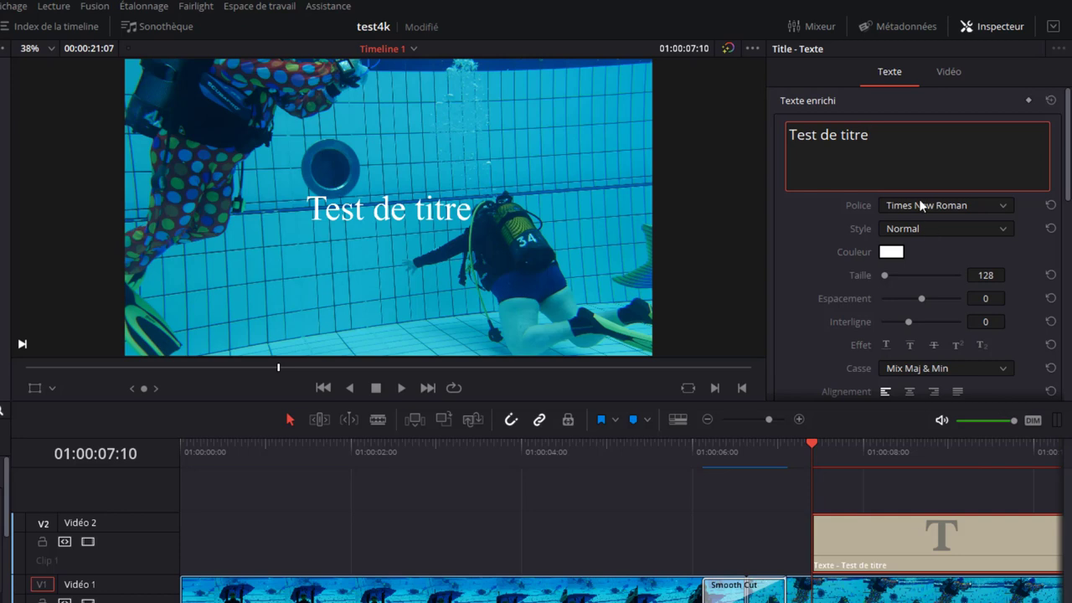
left_click(921, 206)
left_click(917, 256)
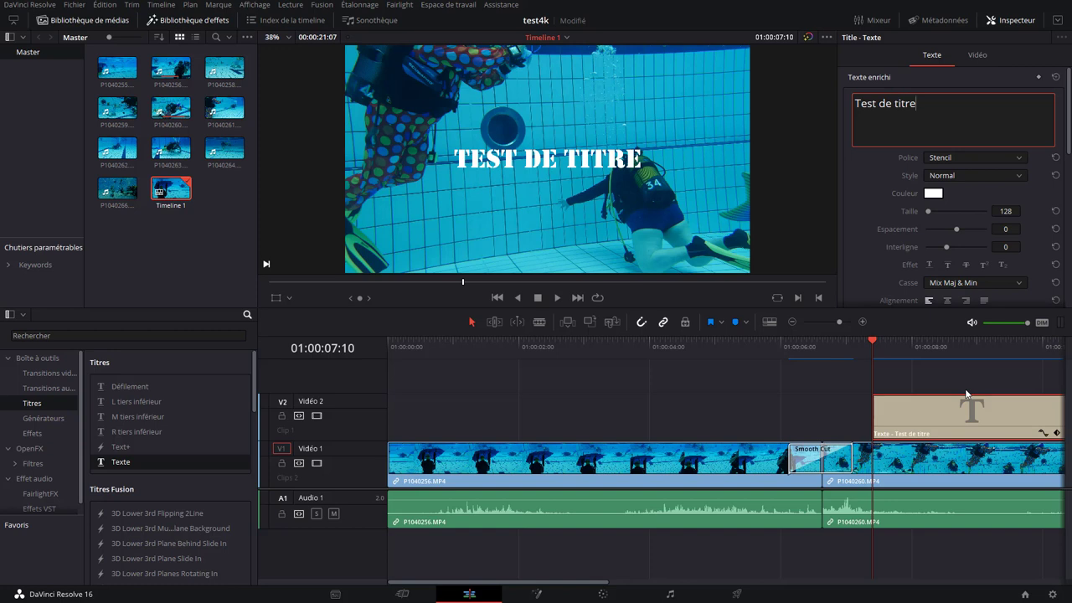
left_click(967, 394)
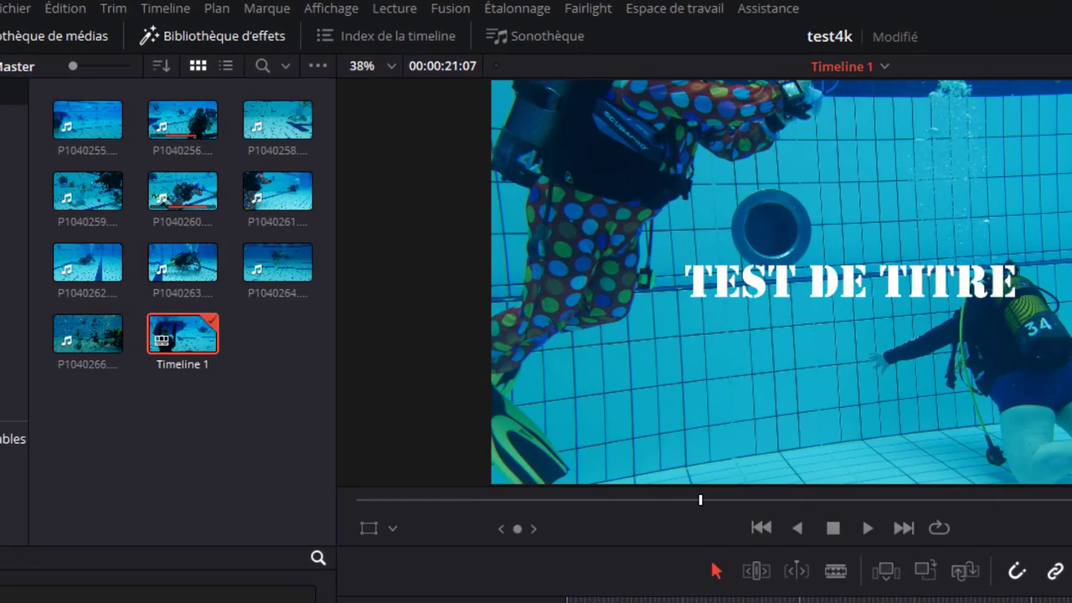
Switch off 'Utiliser les médias optimisés si disponibles' in the Lecture menu.
left_click(410, 15)
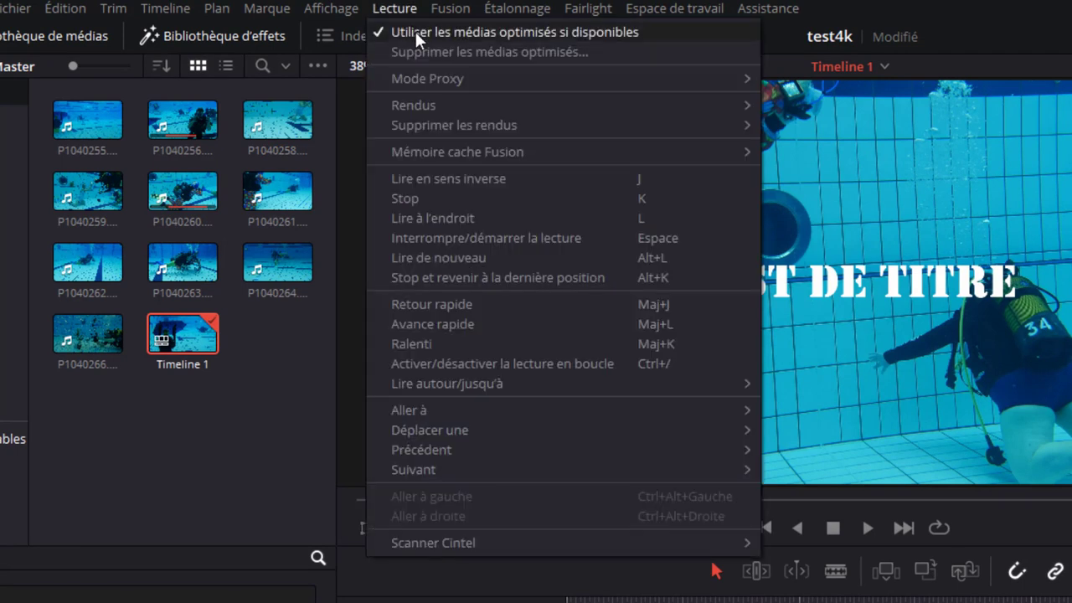
left_click(415, 30)
left_click(401, 10)
left_click(407, 31)
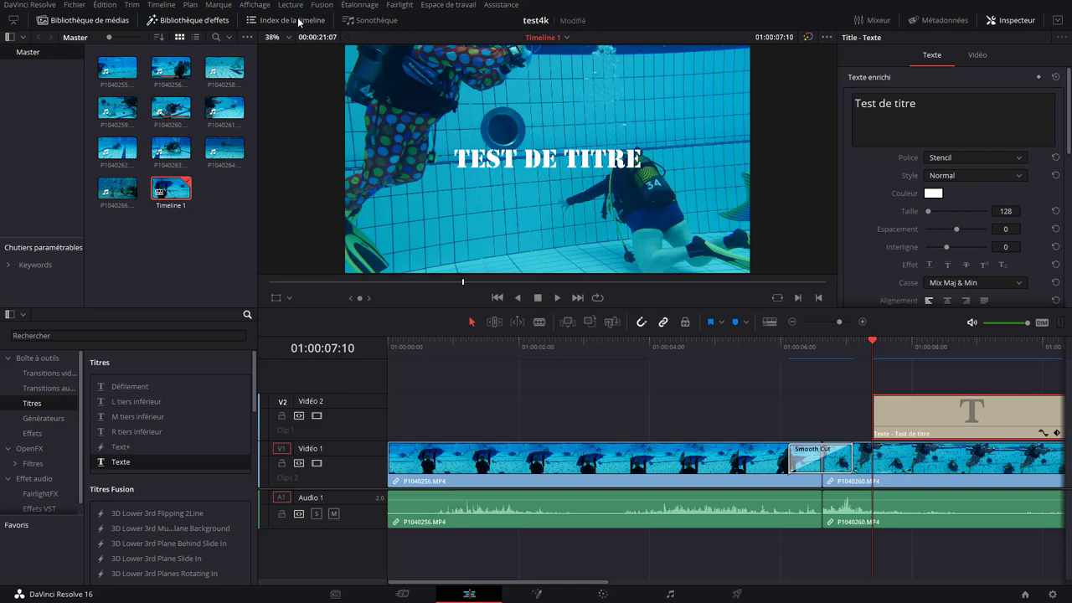
Open Paramètres du projet, scroll to Média optimisé et rendu, and expand the optimized media format list.
left_click(72, 5)
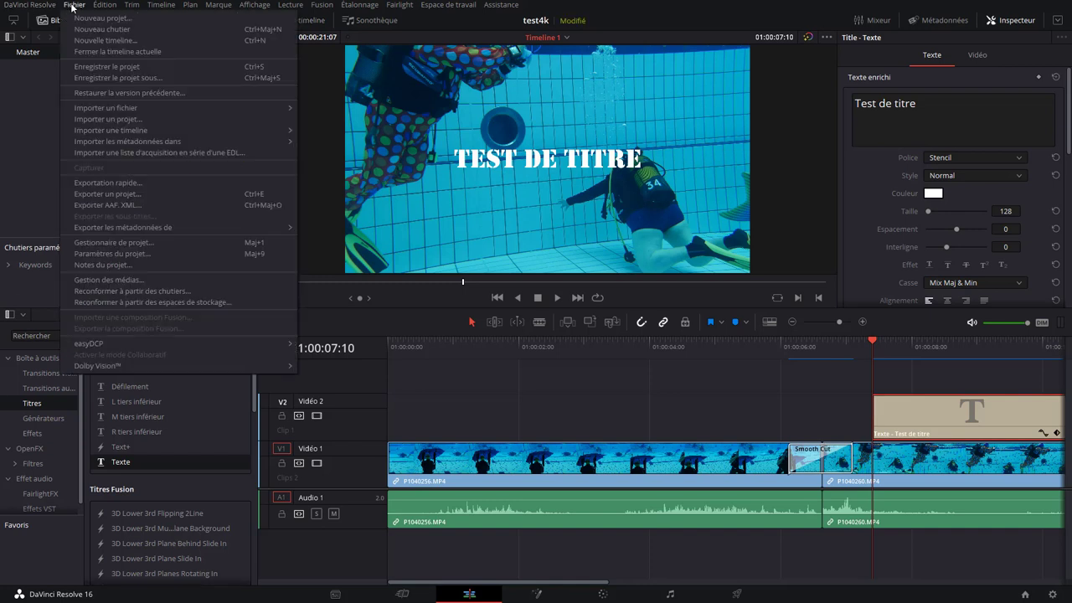
left_click(111, 250)
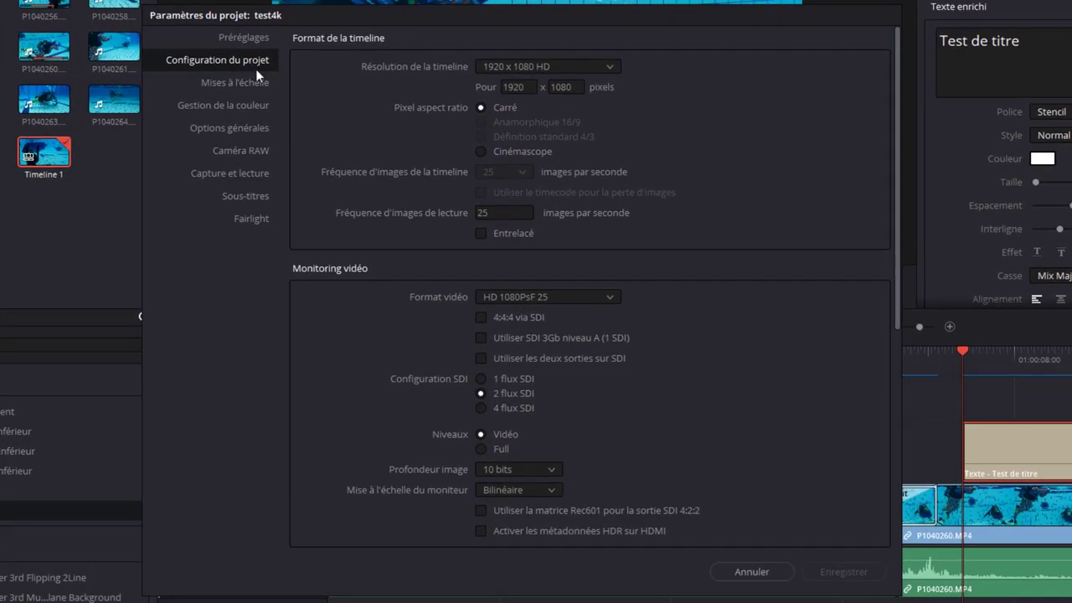
scroll(404, 197, "down", 2)
scroll(406, 226, "down", 4)
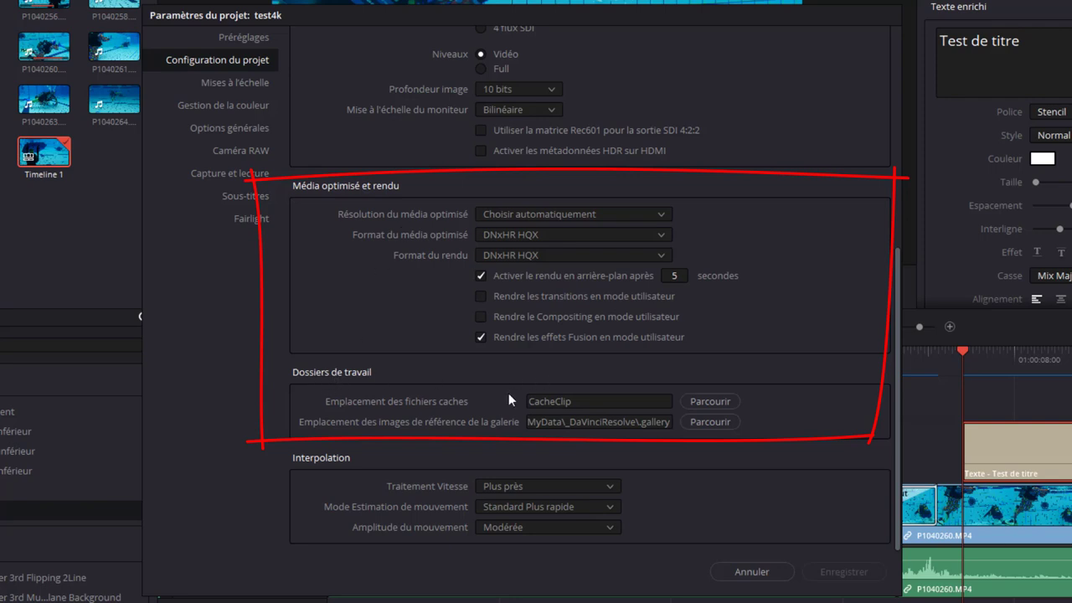
left_click(536, 422)
left_click(538, 422)
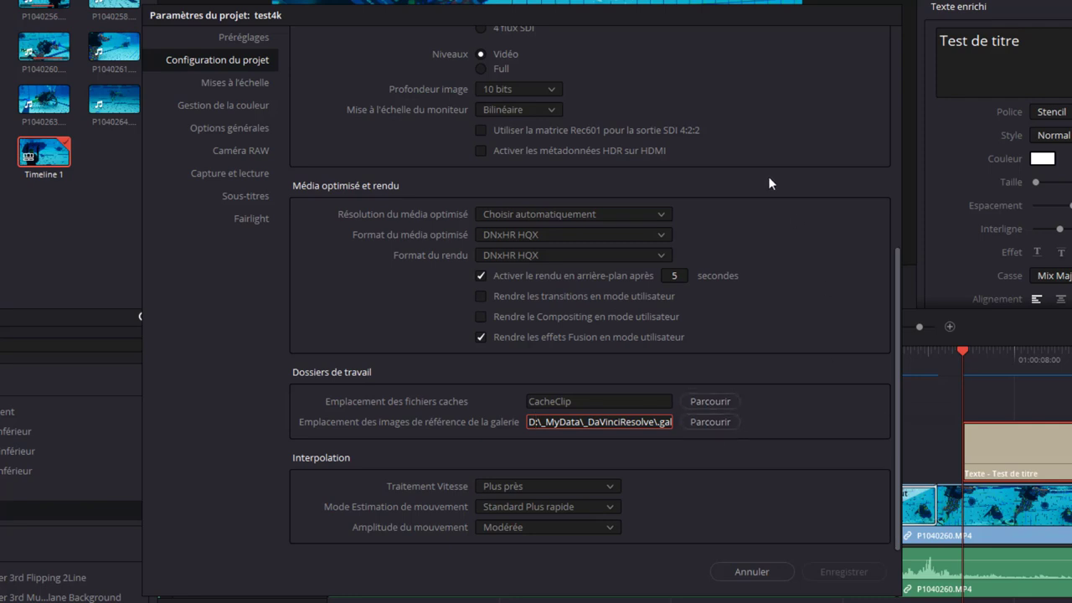
left_click_drag(406, 210, 527, 242)
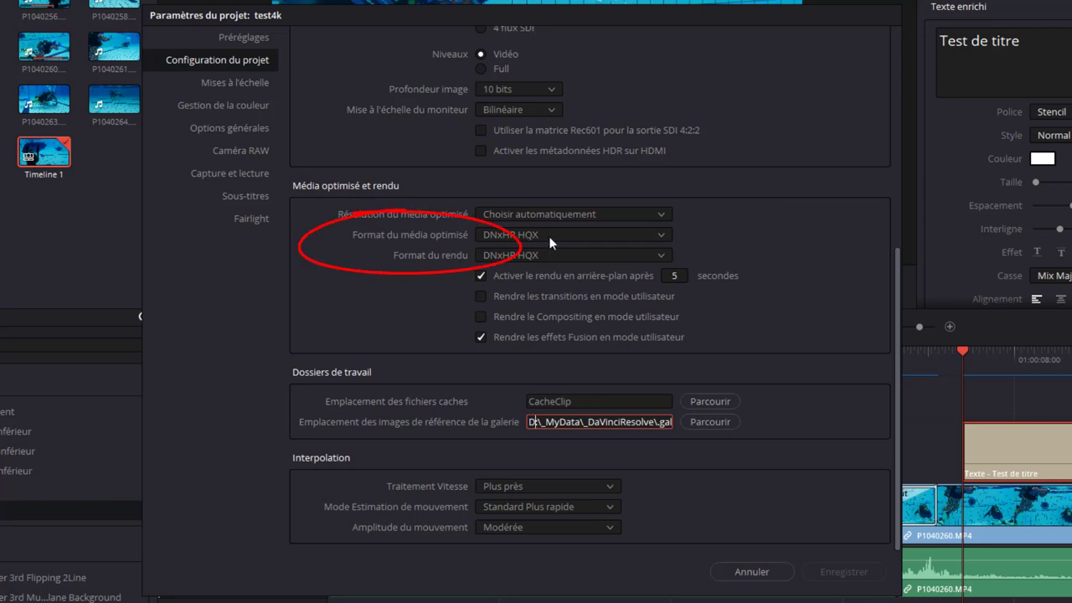
left_click(548, 240)
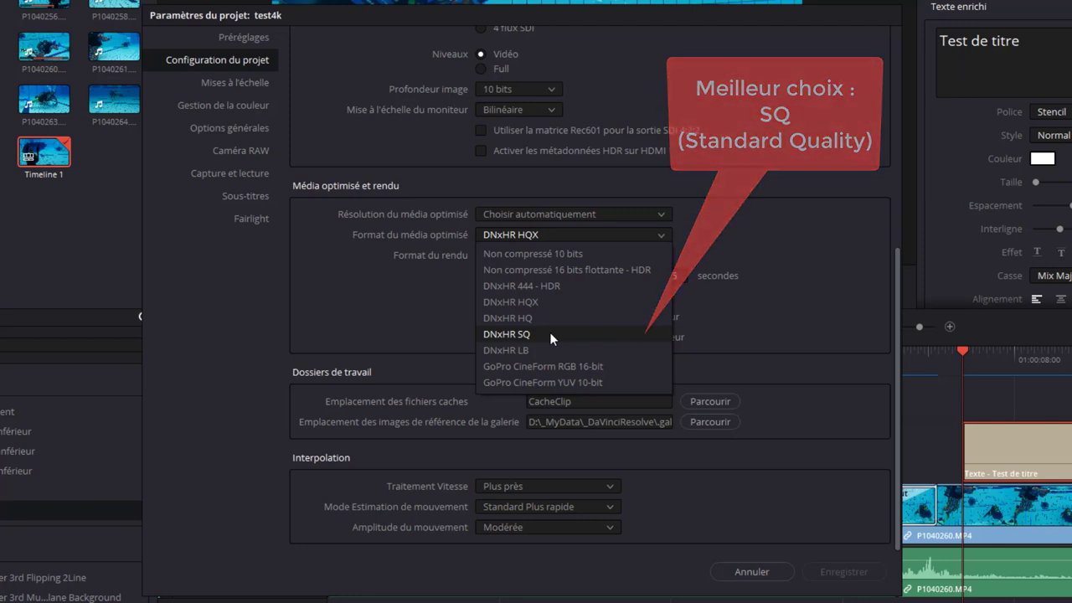
Set optimized media and render formats to DNxHR SQ, resolution Originale, and save.
left_click(550, 334)
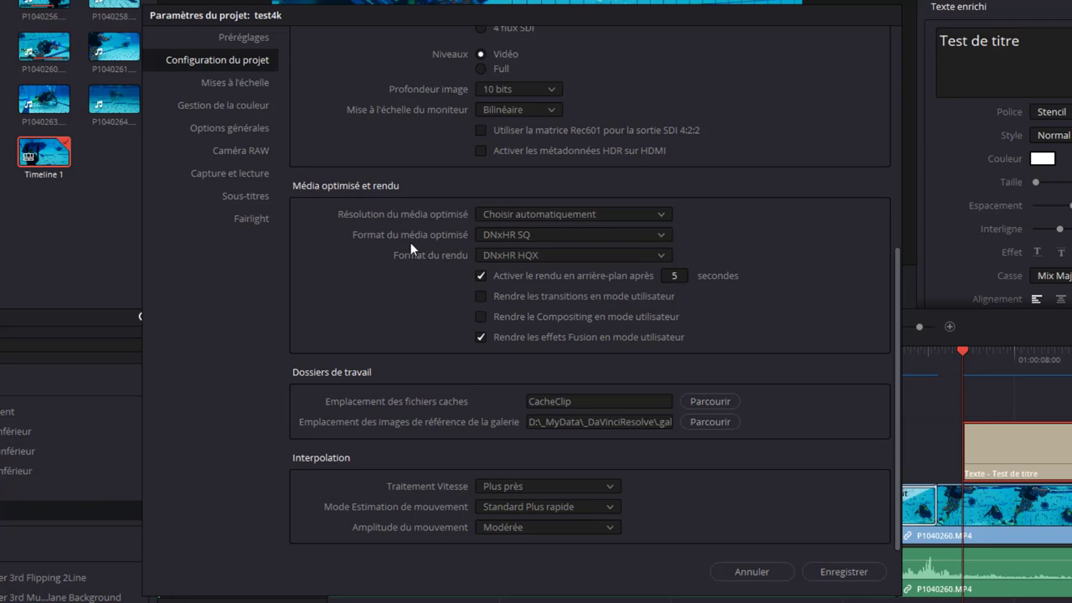
left_click(536, 239)
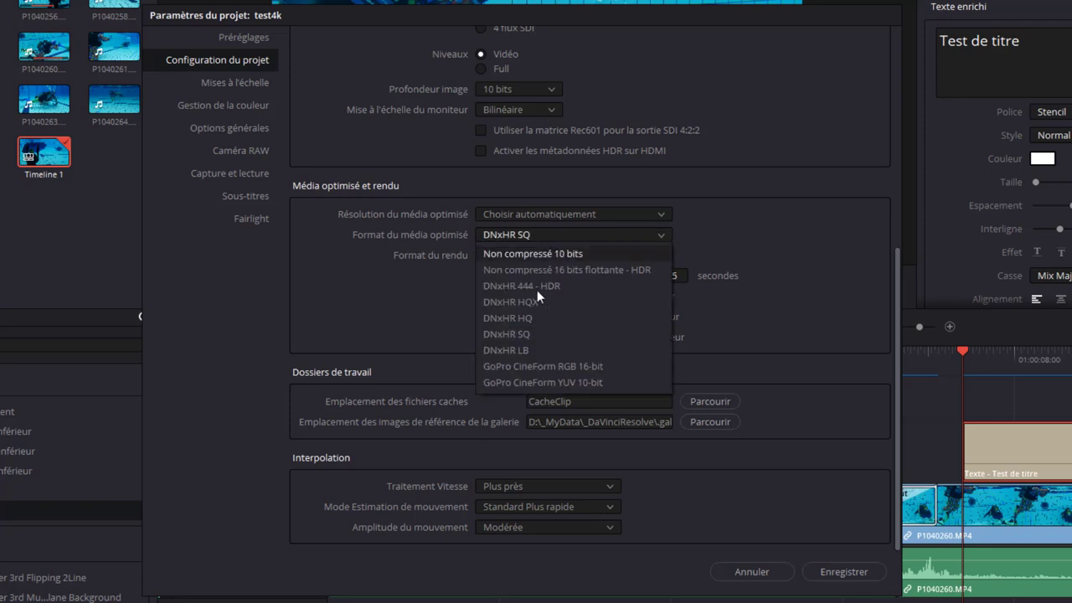
left_click(537, 334)
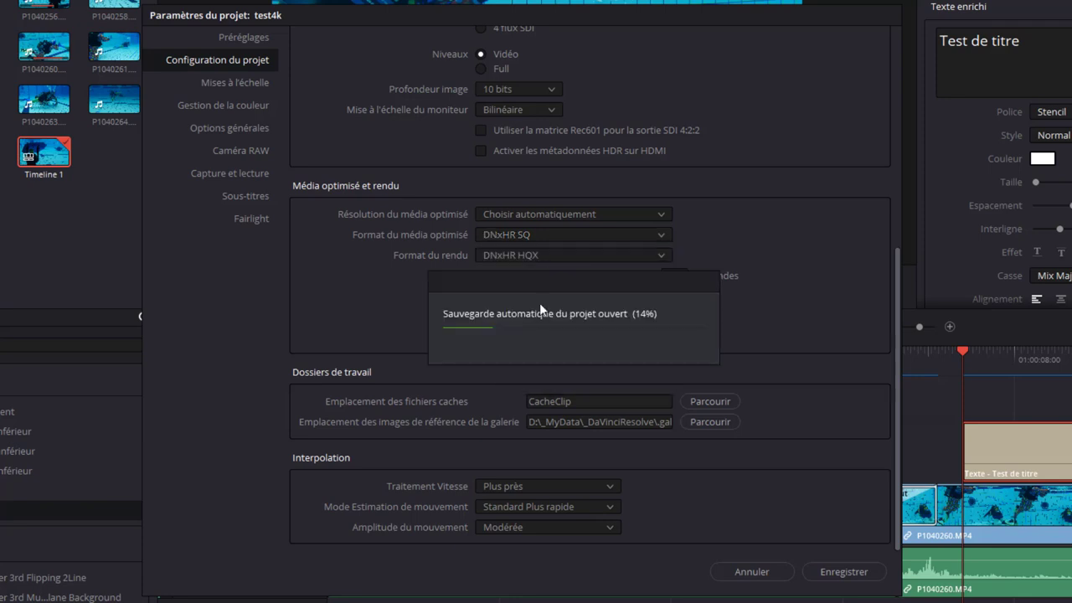
left_click(544, 255)
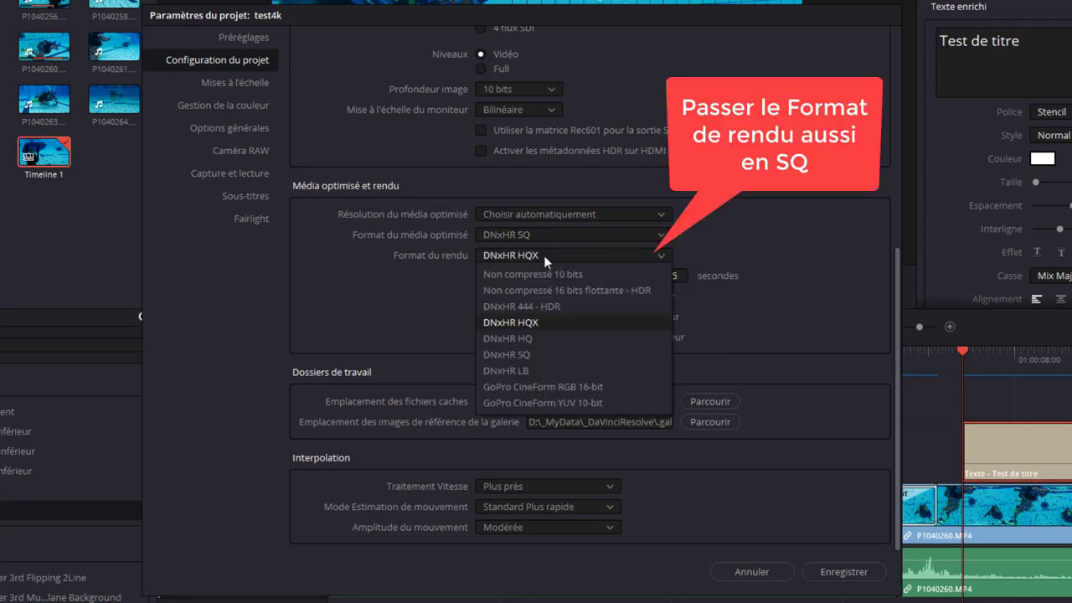
left_click(522, 354)
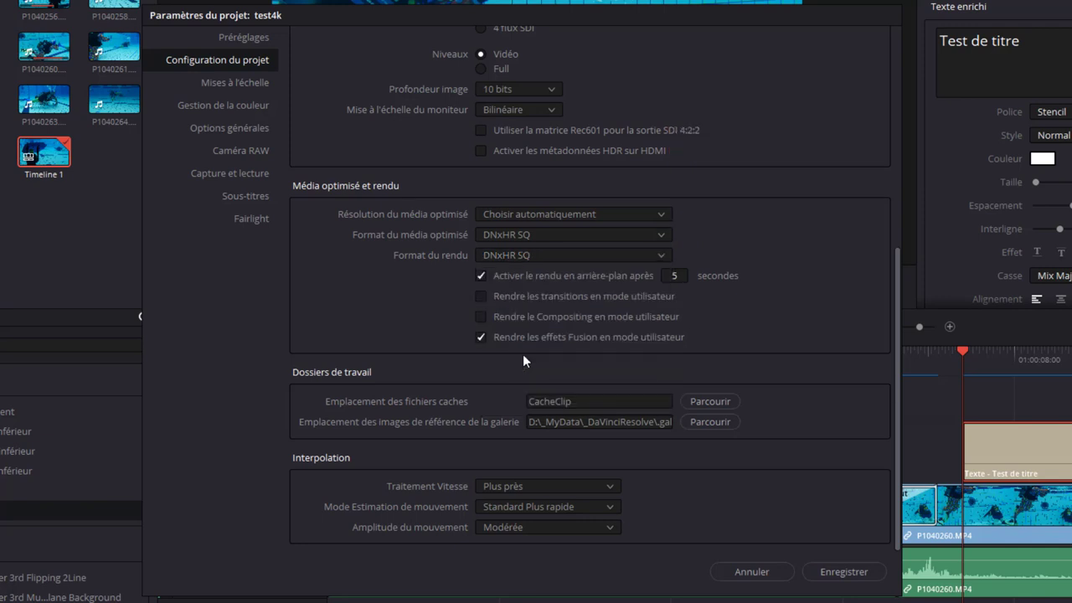
left_click(557, 218)
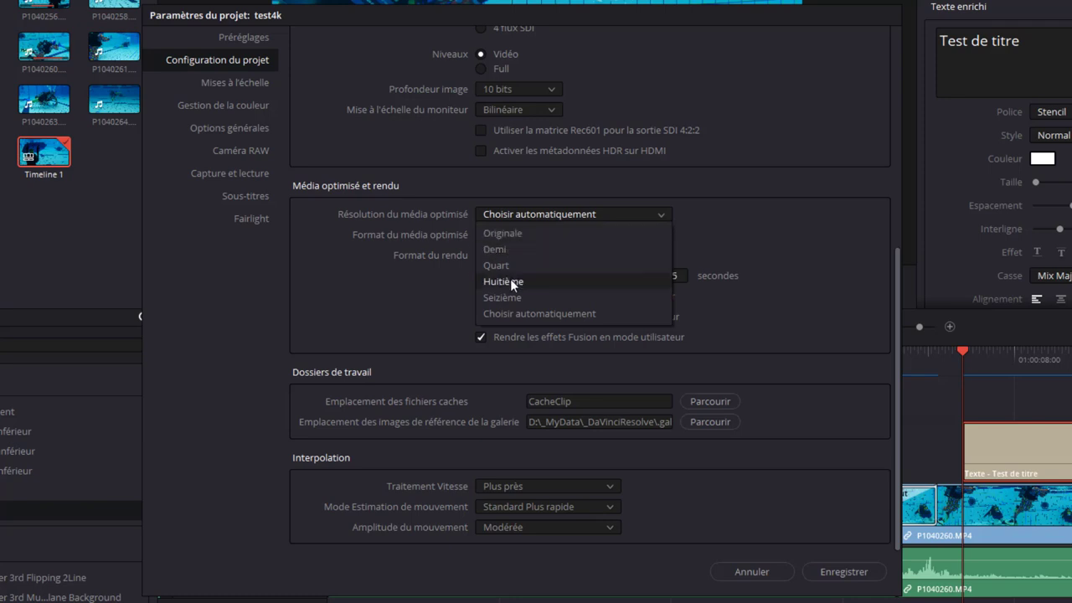
left_click(526, 232)
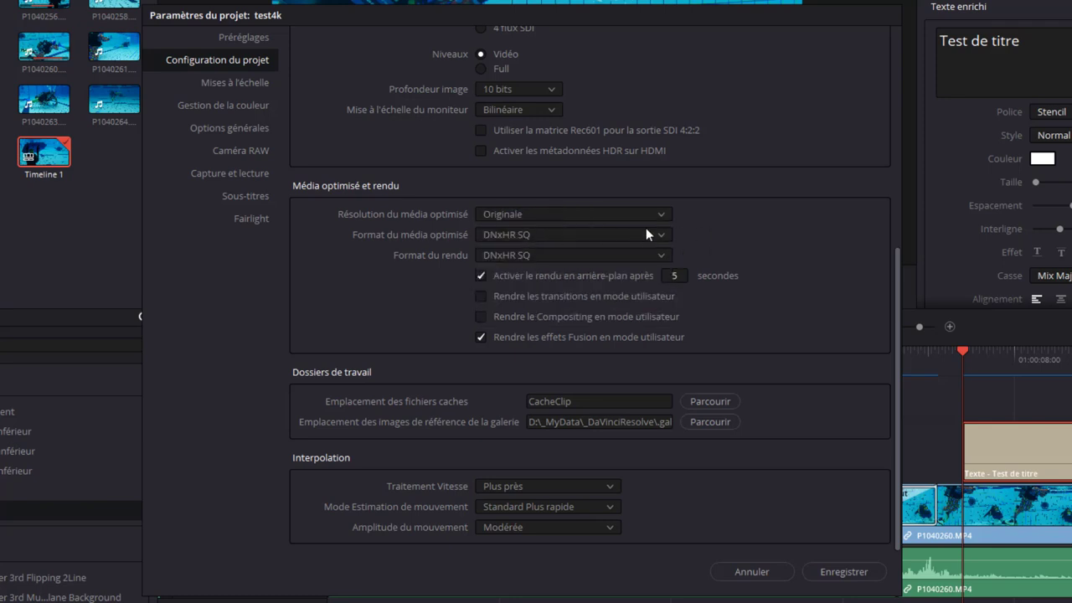
left_click(844, 572)
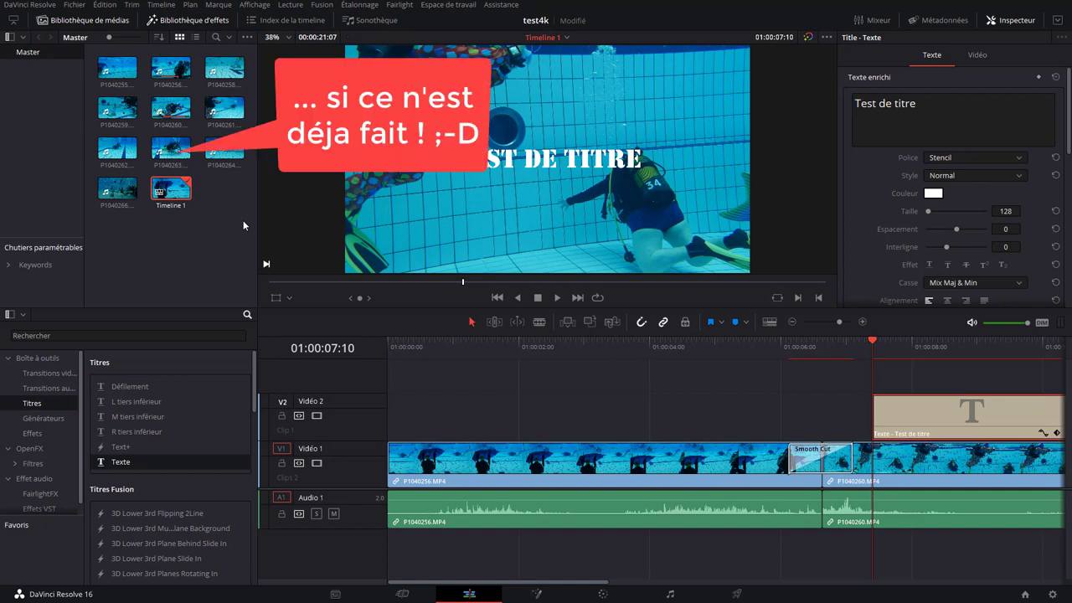
Select all underwater clips in the media pool and run Générer un média optimisé on them.
mouse_move(242, 191)
left_mouse_down()
mouse_move(171, 80)
mouse_move(107, 76)
left_mouse_up()
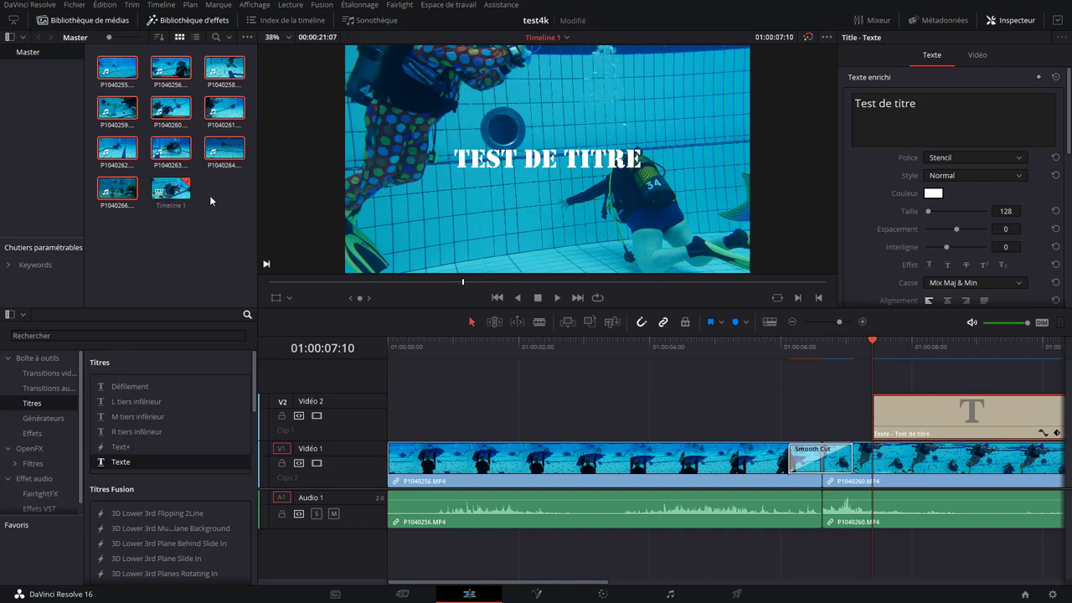
right_click(226, 151)
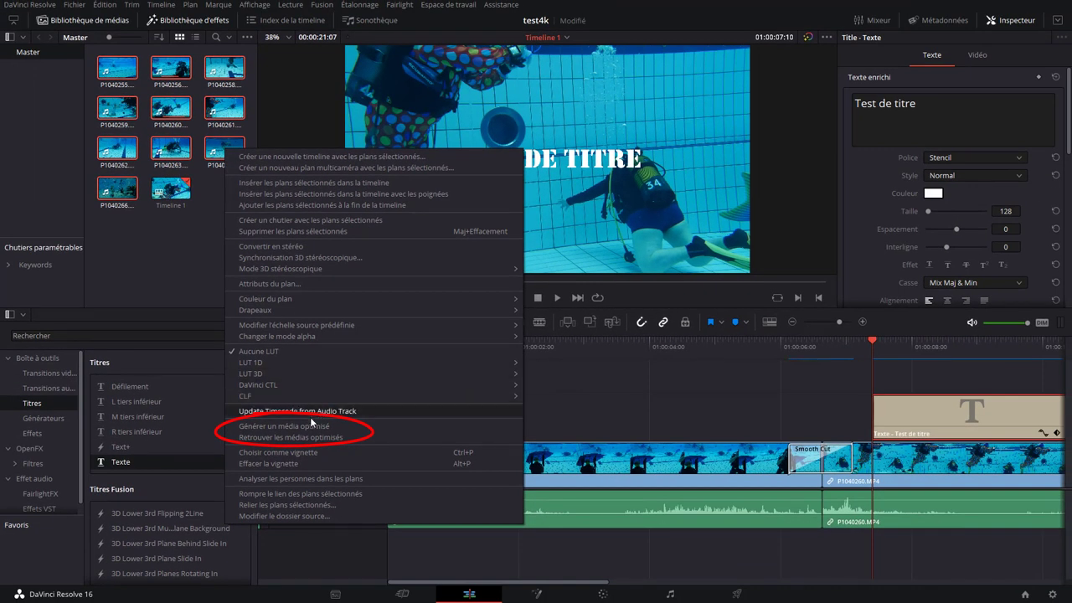
left_click(306, 426)
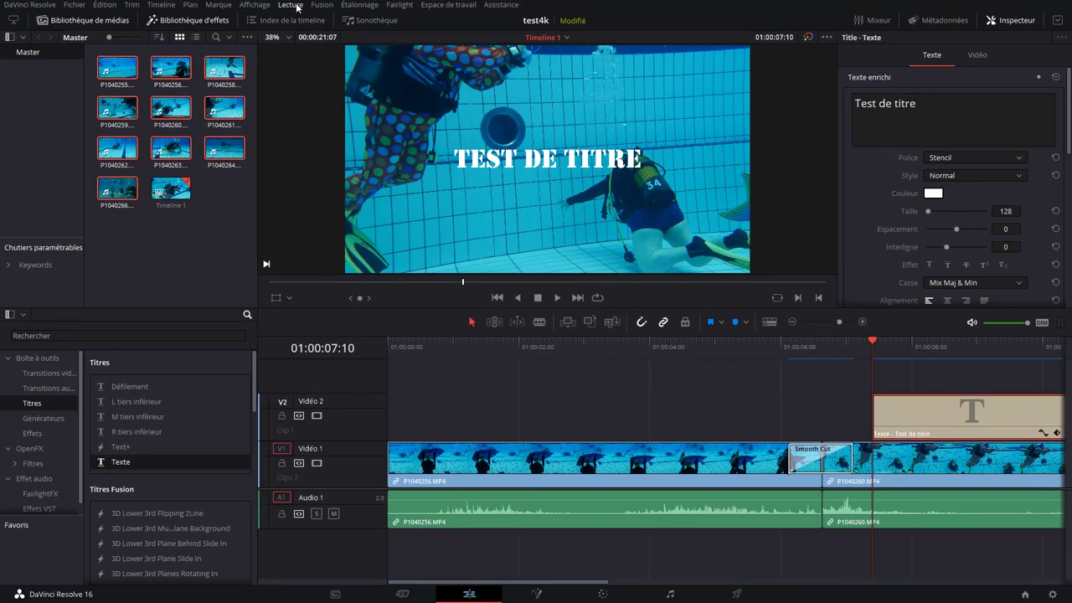
Check the Lecture menu's optimized media option, then switch to the Deliver page with Shift+8.
left_click(297, 7)
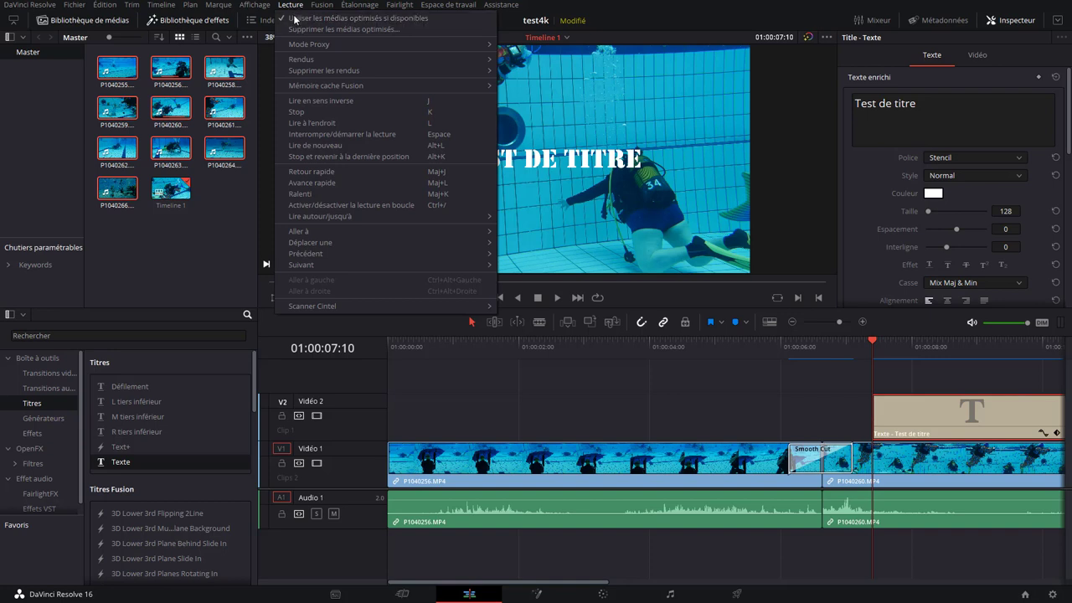
left_click(294, 6)
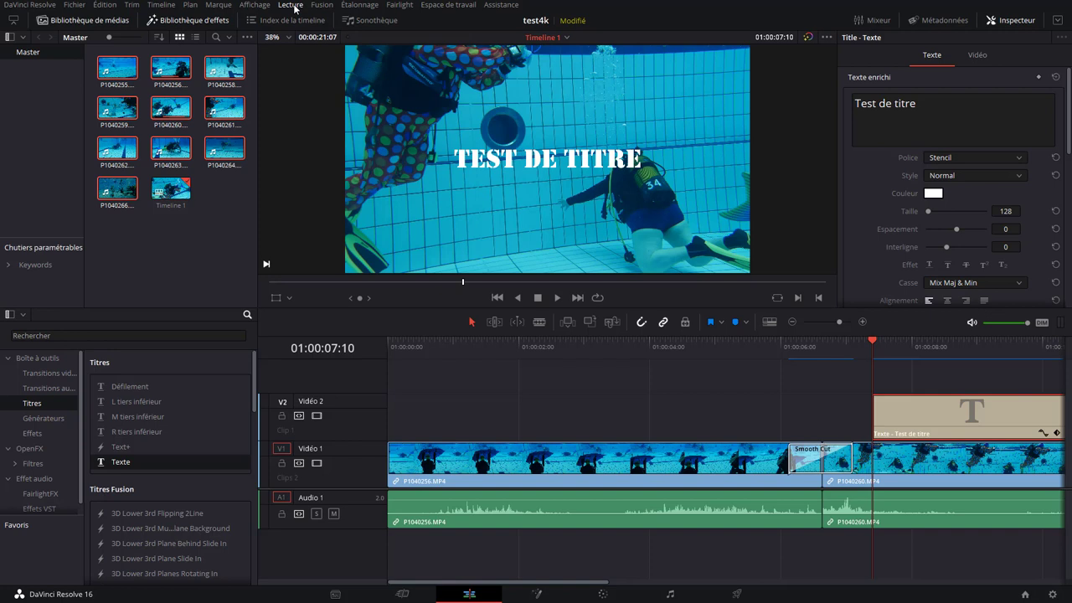
key("shift+8")
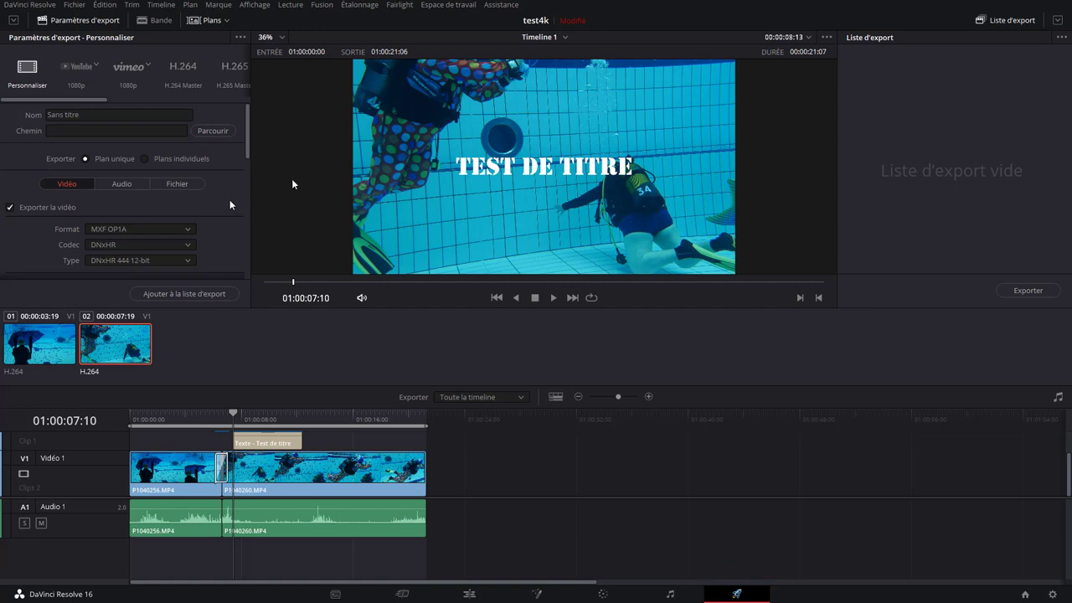
scroll(231, 220, "down", 2)
scroll(238, 227, "down", 2)
scroll(243, 229, "down", 2)
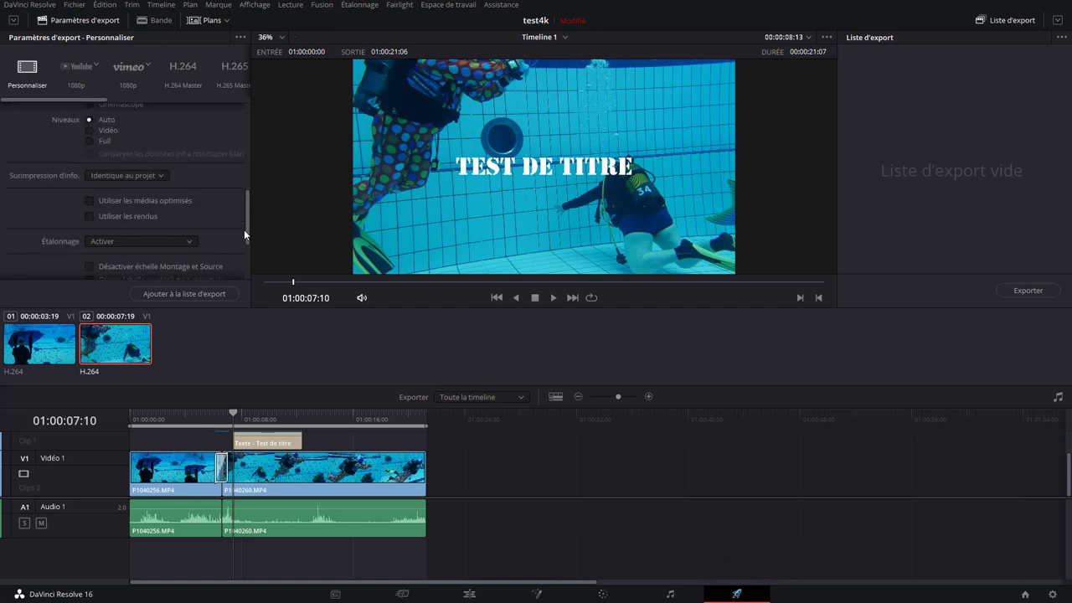